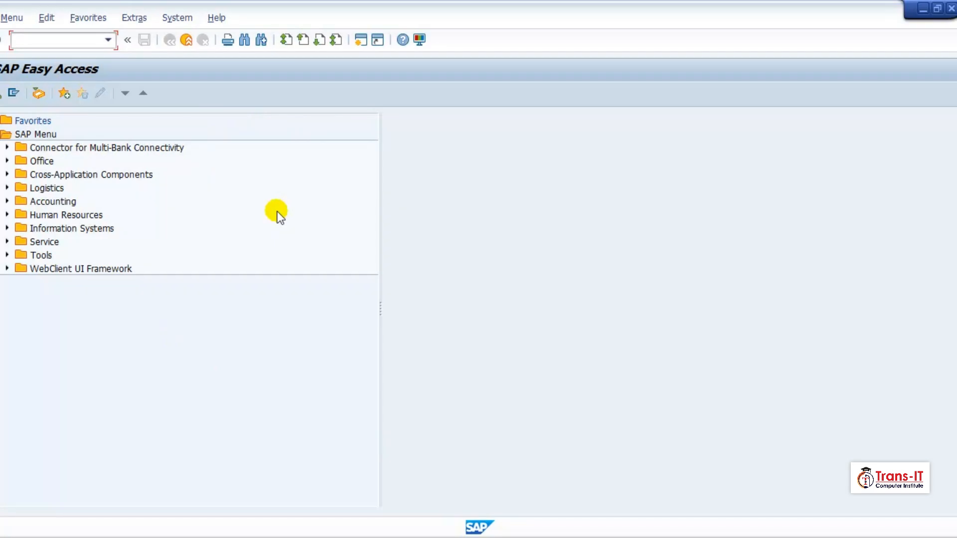
Run transaction SPRO and display the SAP Customizing Implementation Guide.
text(spro)
key(Return)
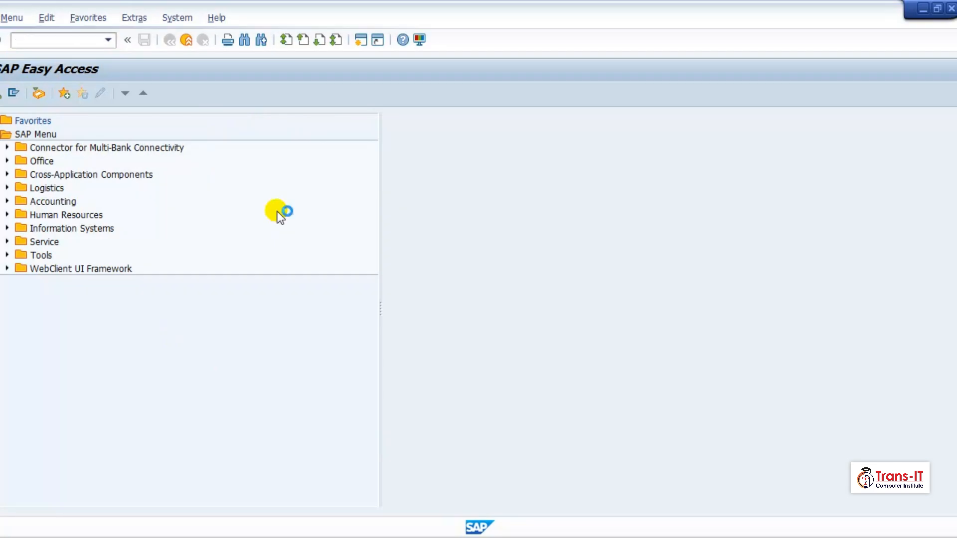
click(68, 95)
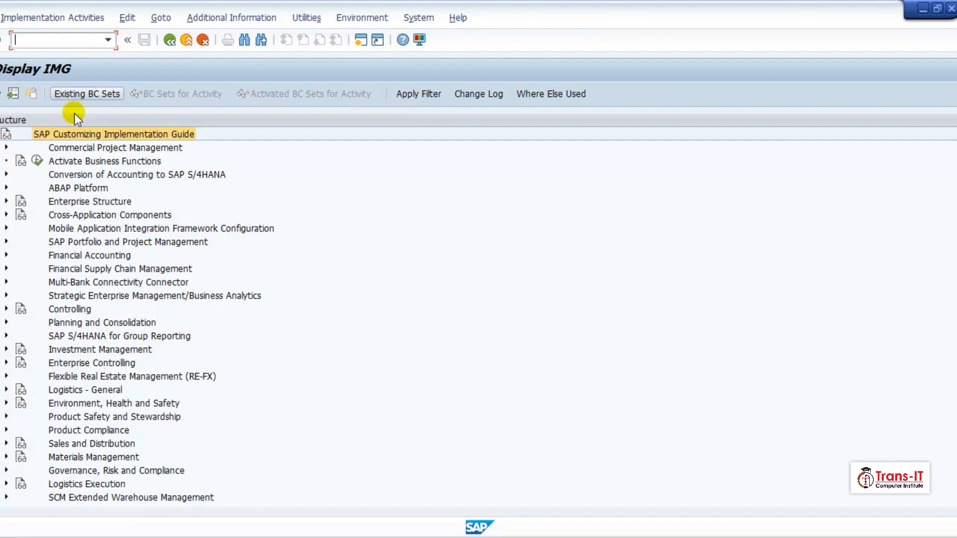
Under Accounts Payable's Preparations for Creating Supplier Master Data, open Create Number Ranges for Vendor Accounts and its intervals for editing.
click(6, 255)
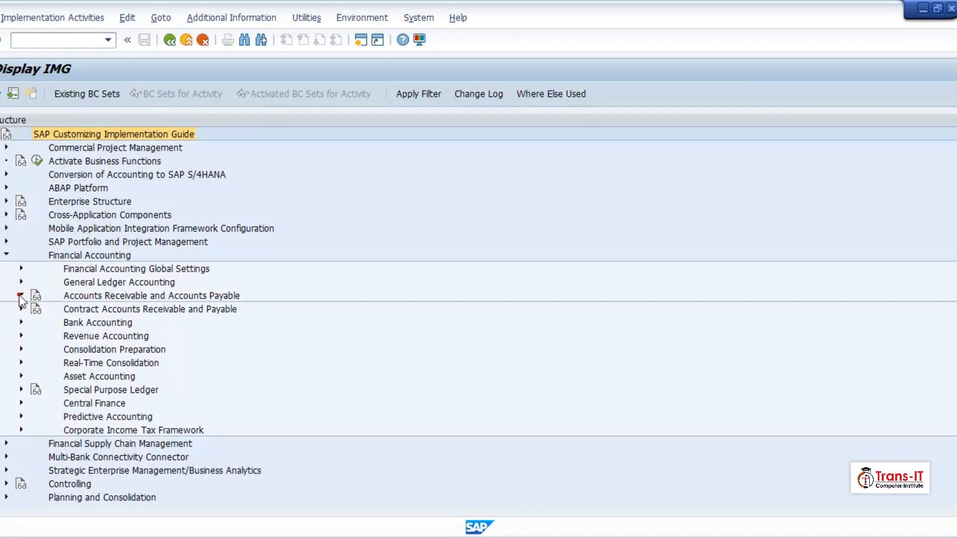
click(19, 296)
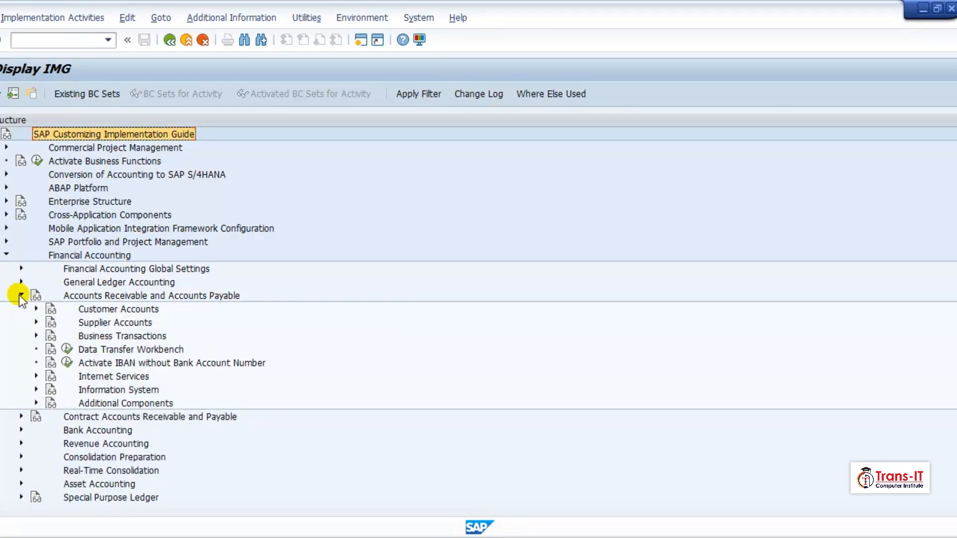
click(36, 322)
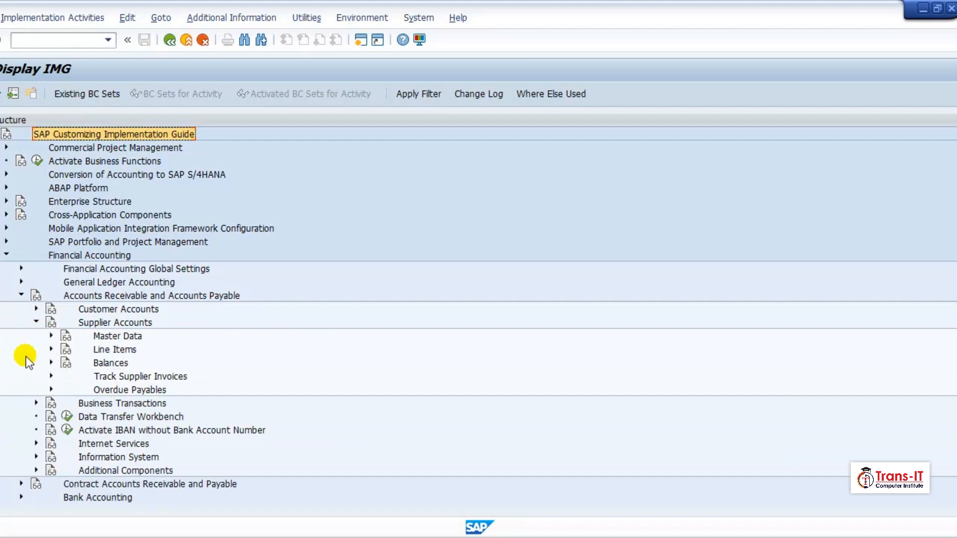
click(51, 335)
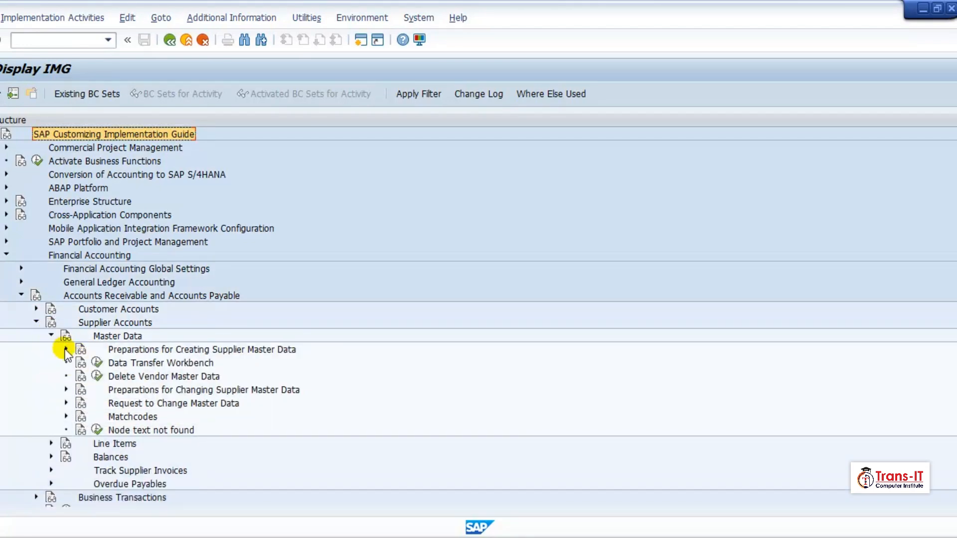
click(65, 349)
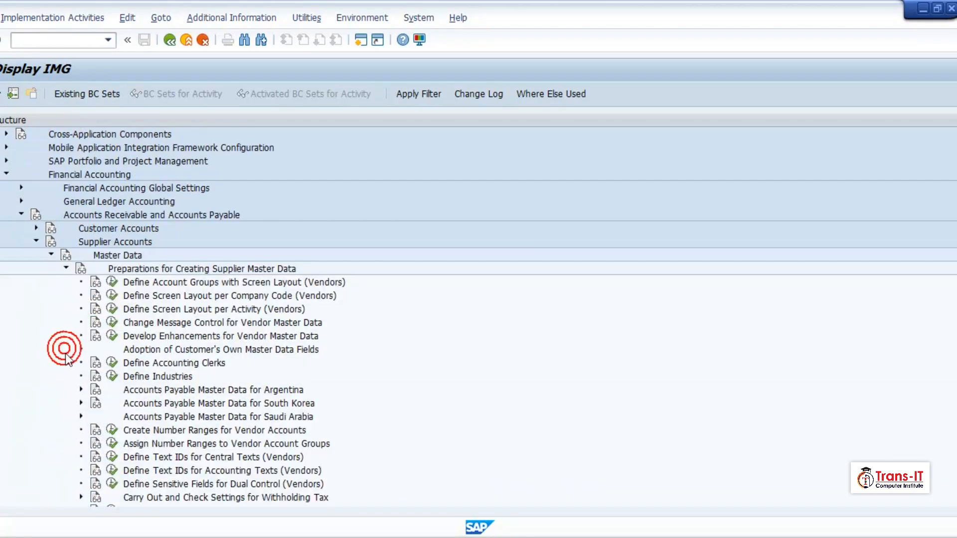
click(112, 432)
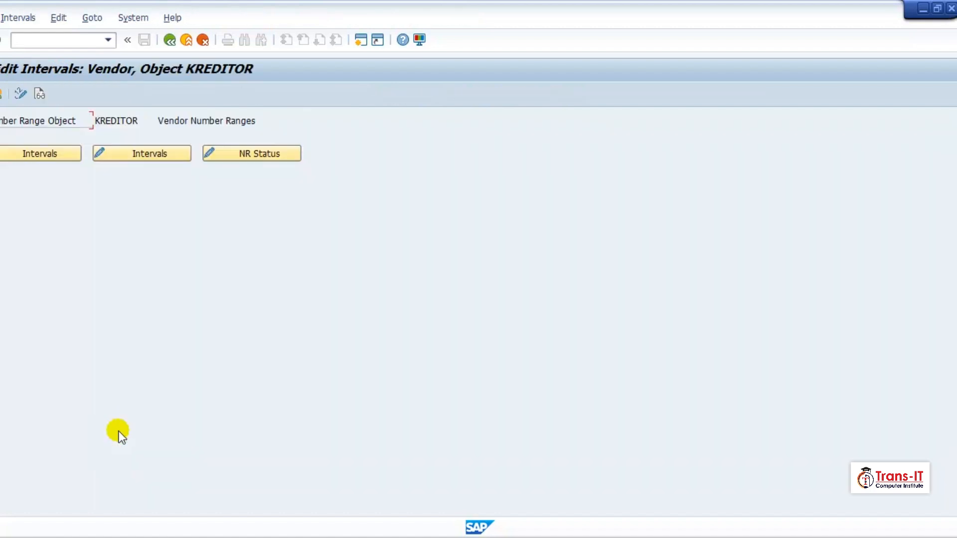
click(146, 154)
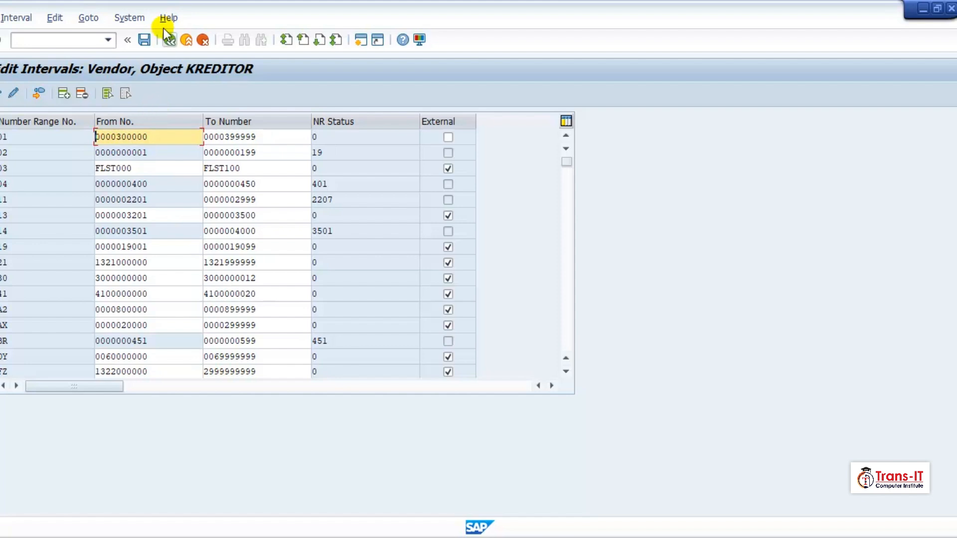
click(38, 95)
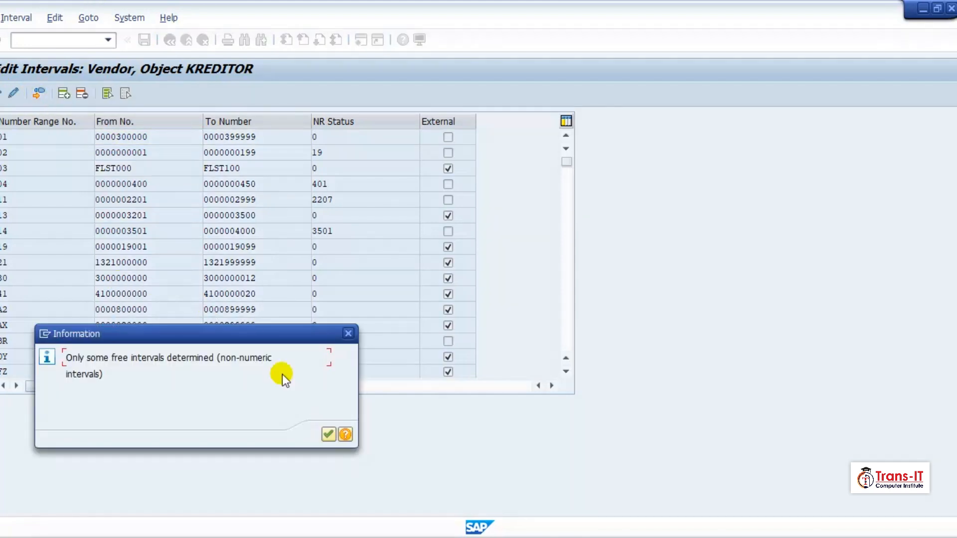
click(326, 434)
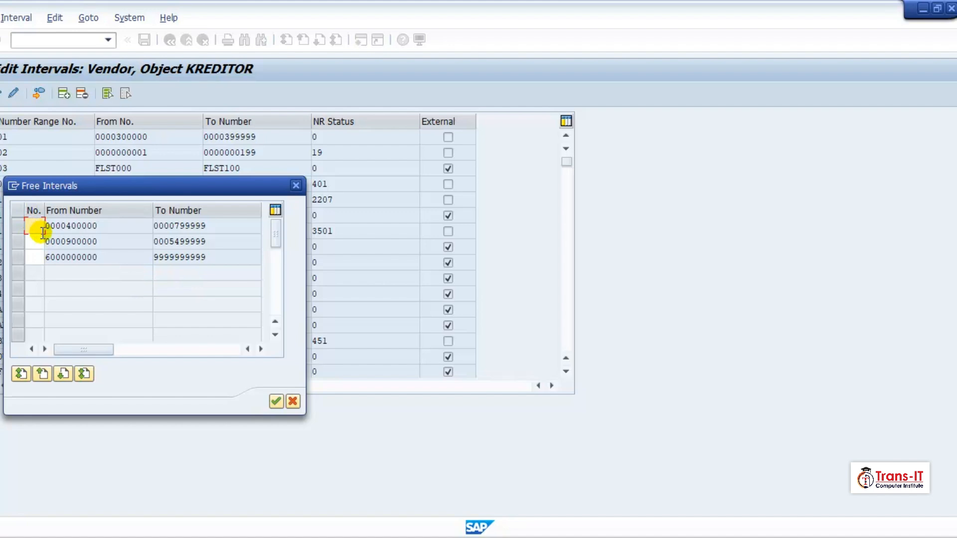
click(17, 226)
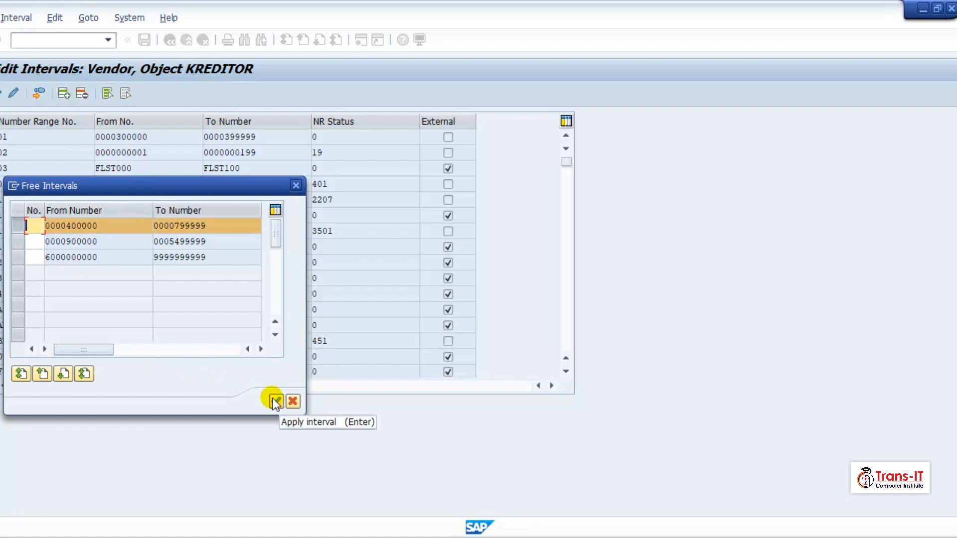
click(33, 227)
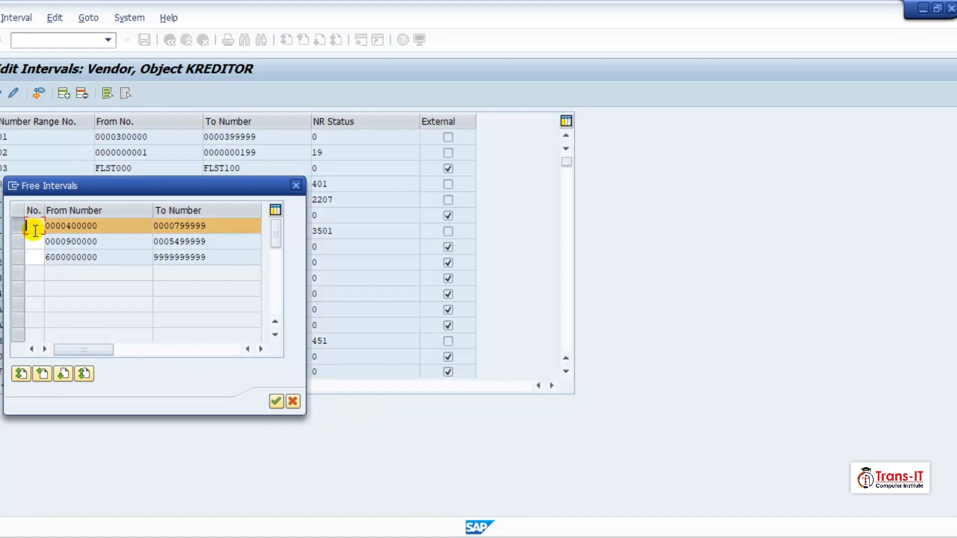
text(Z1)
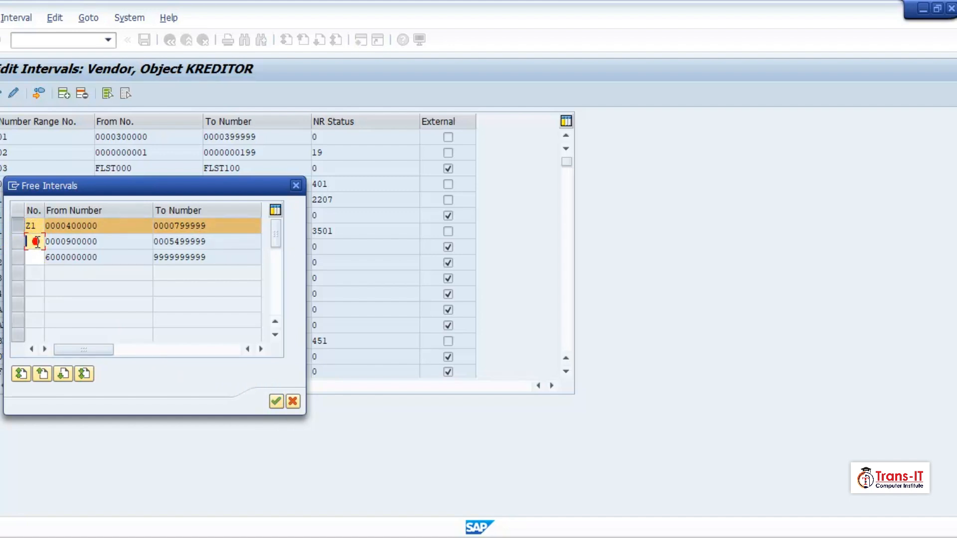
click(35, 242)
text(Z2)
click(18, 240)
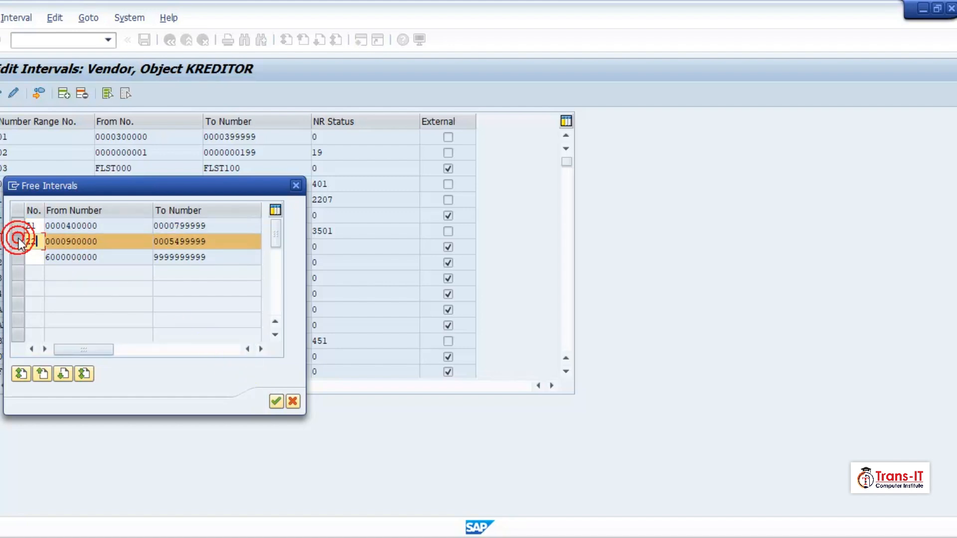
click(17, 227)
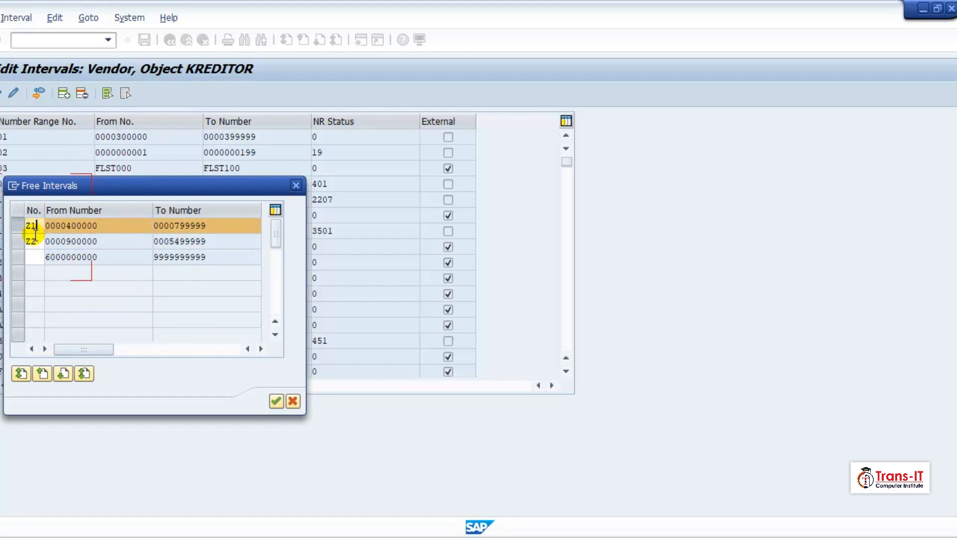
click(17, 241)
click(17, 226)
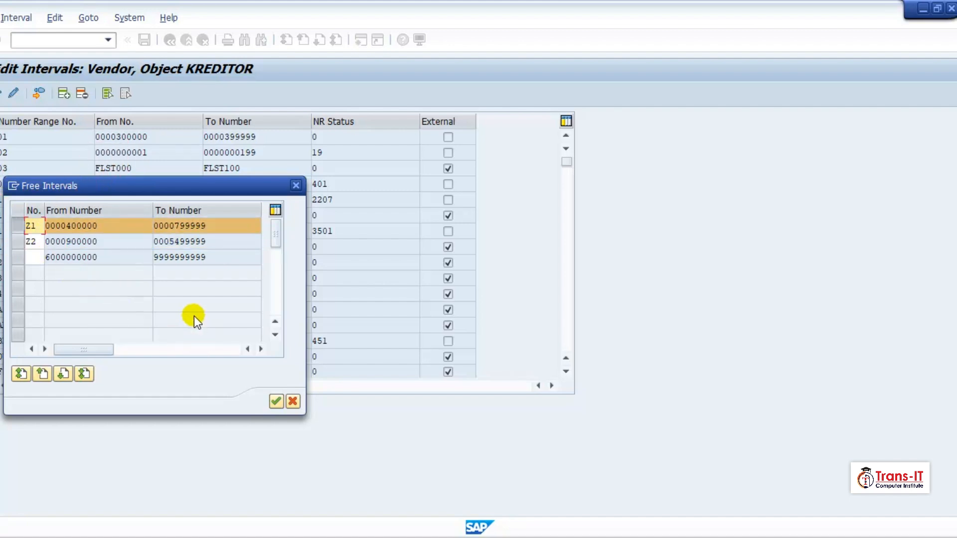
click(296, 185)
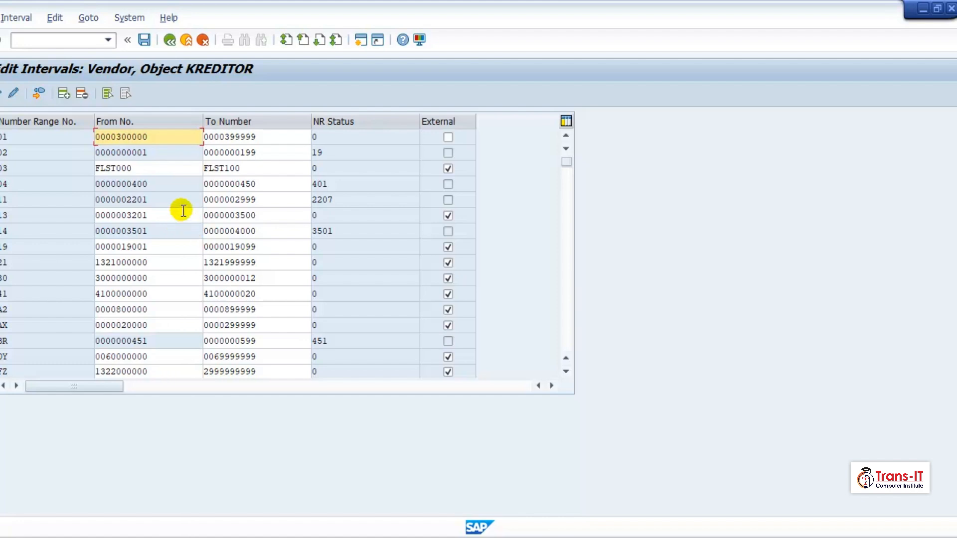
Insert a vendor number range interval Z1 running from 20011 to 29999.
click(64, 94)
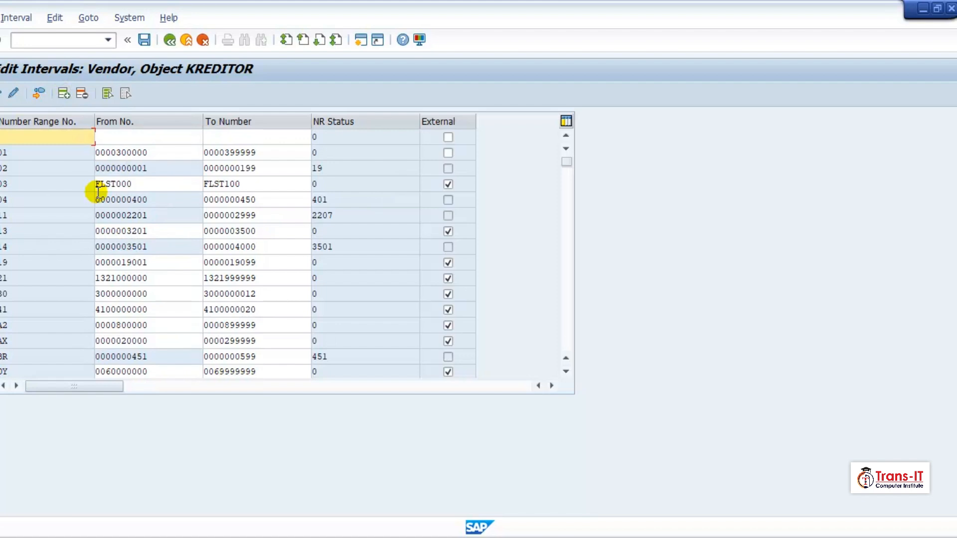
text(Z1)
key(Tab)
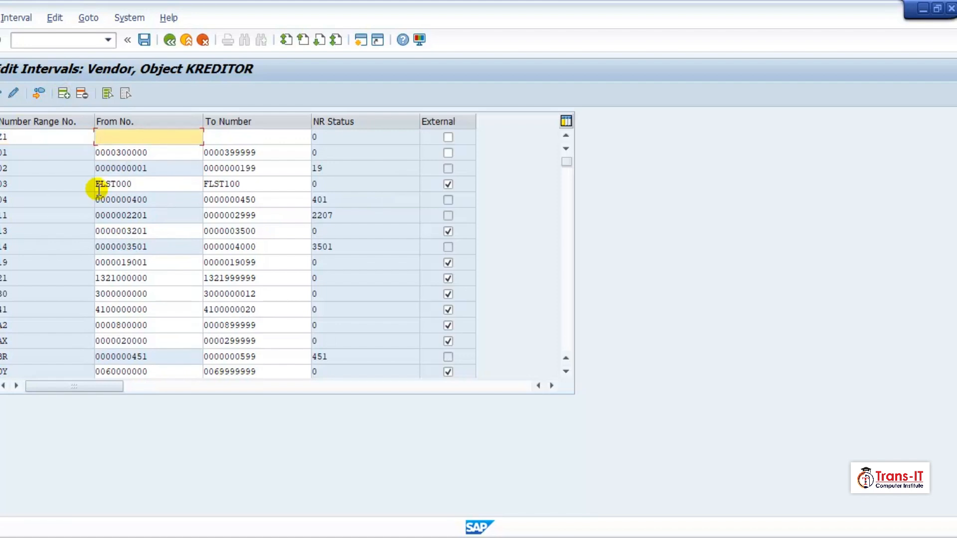
text(20011)
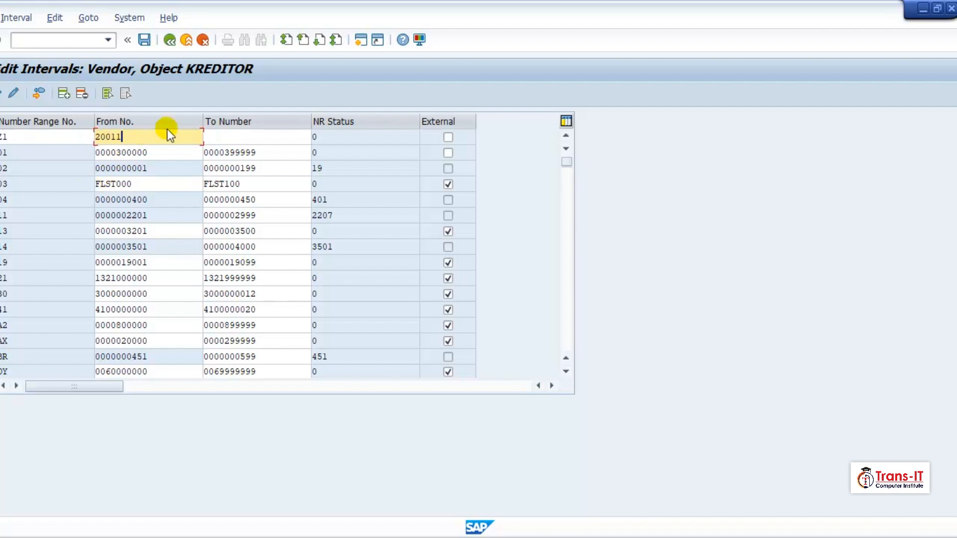
click(211, 139)
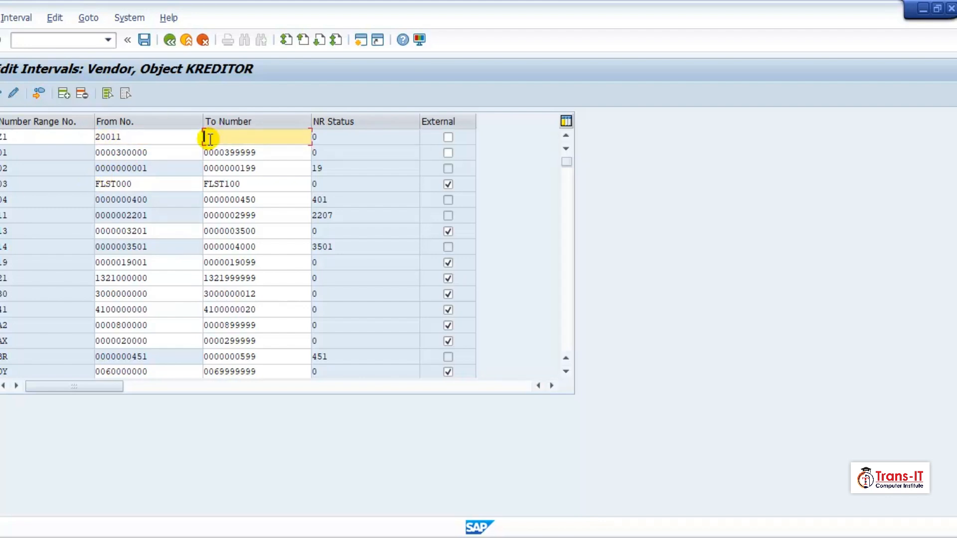
text(29999)
key(Return)
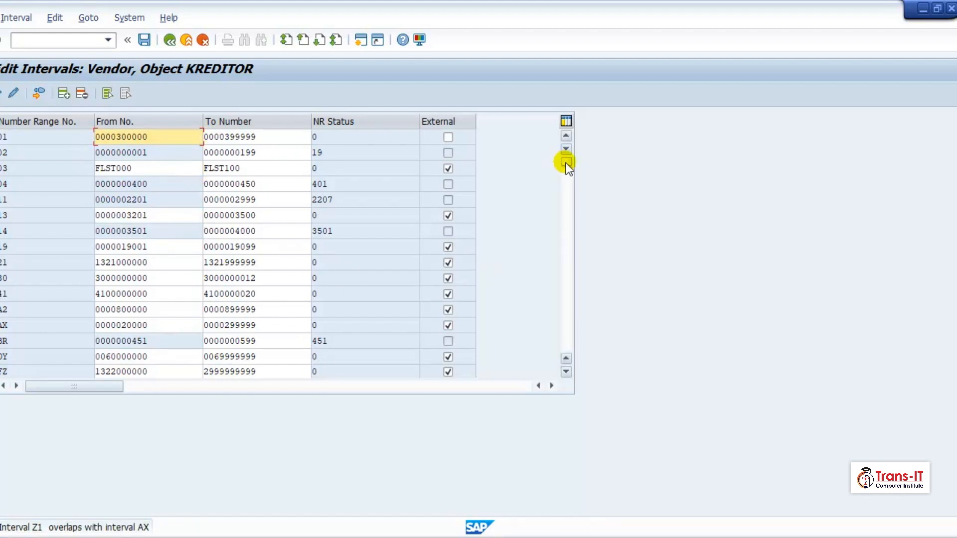
Delete the number range interval AX from the vendor intervals.
drag(566, 162, 566, 191)
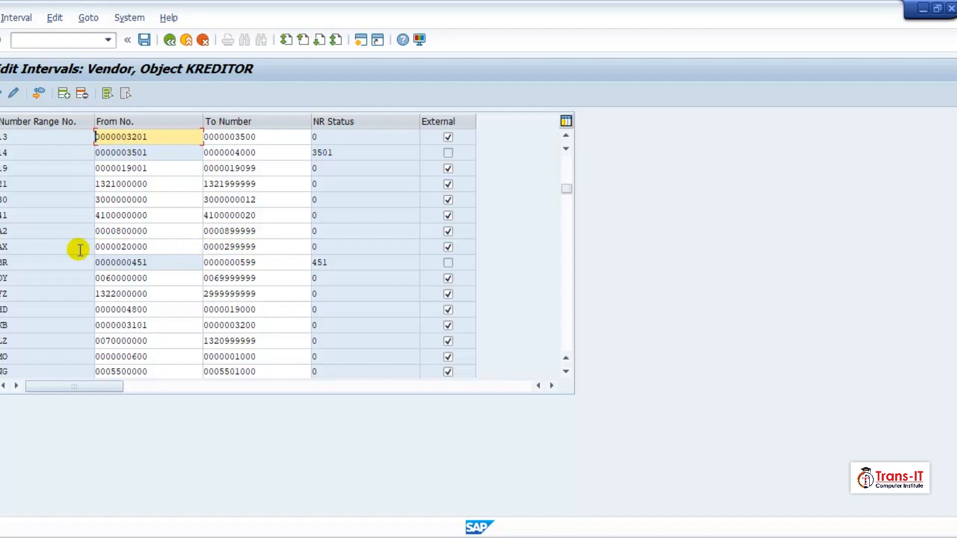
click(6, 248)
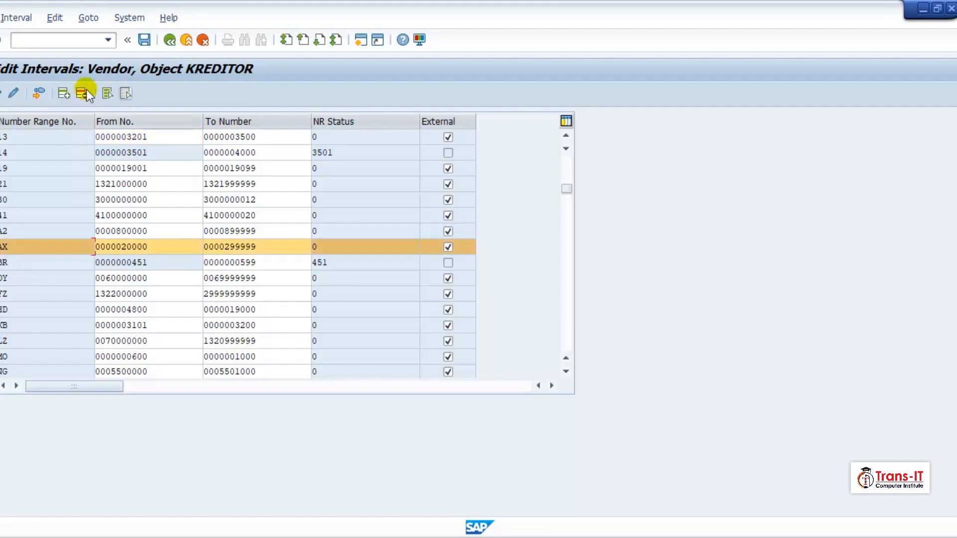
click(85, 92)
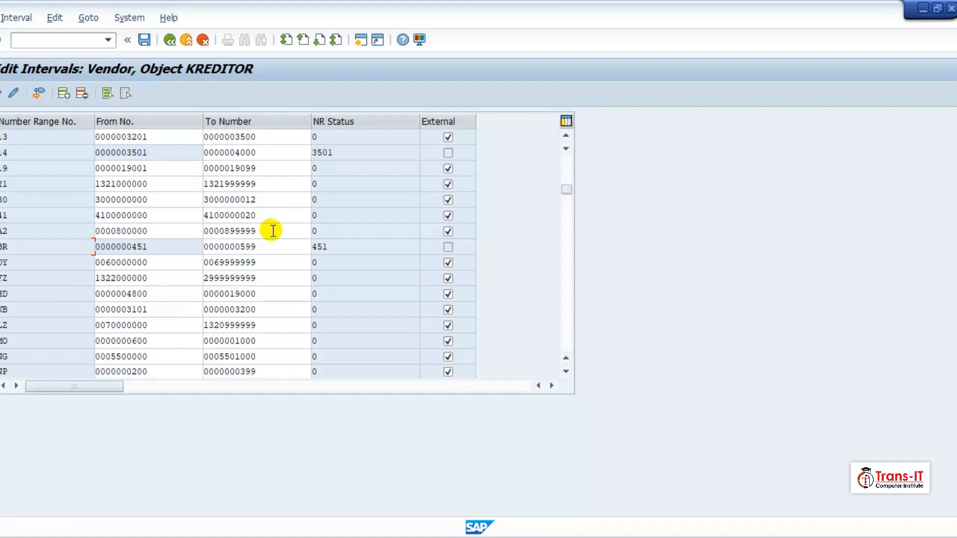
Examine the existing vendor number range intervals for the numbers that are already in use.
scroll(107, 200, up, 2)
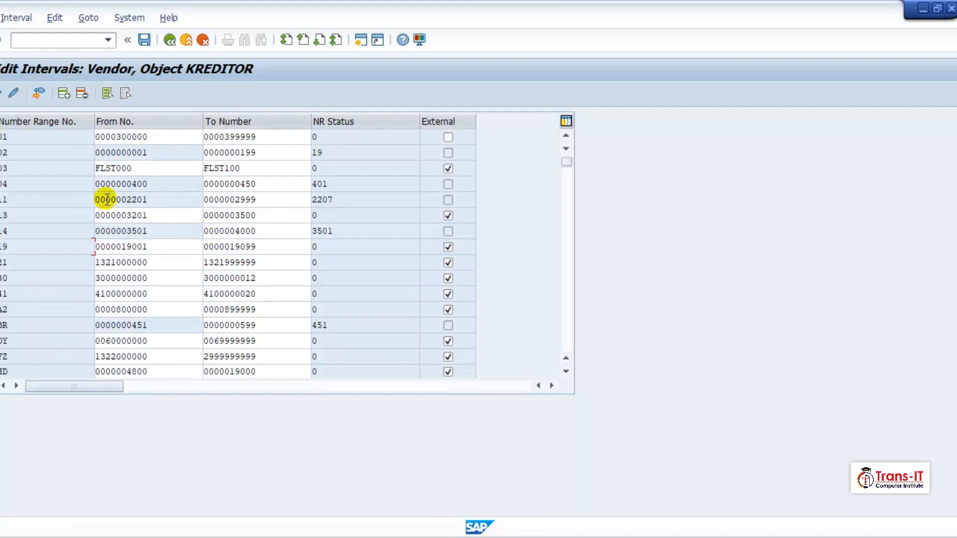
scroll(106, 200, down, 7)
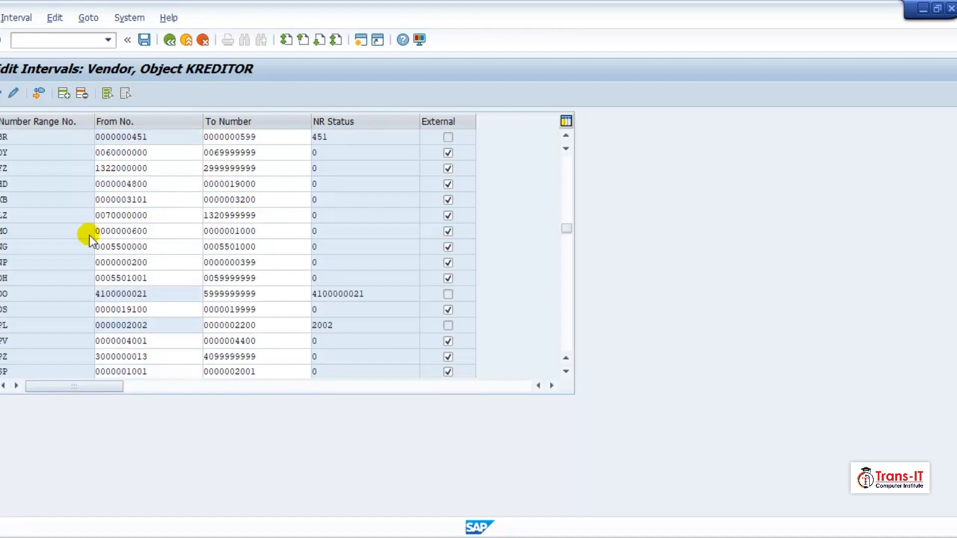
scroll(105, 269, down, 1)
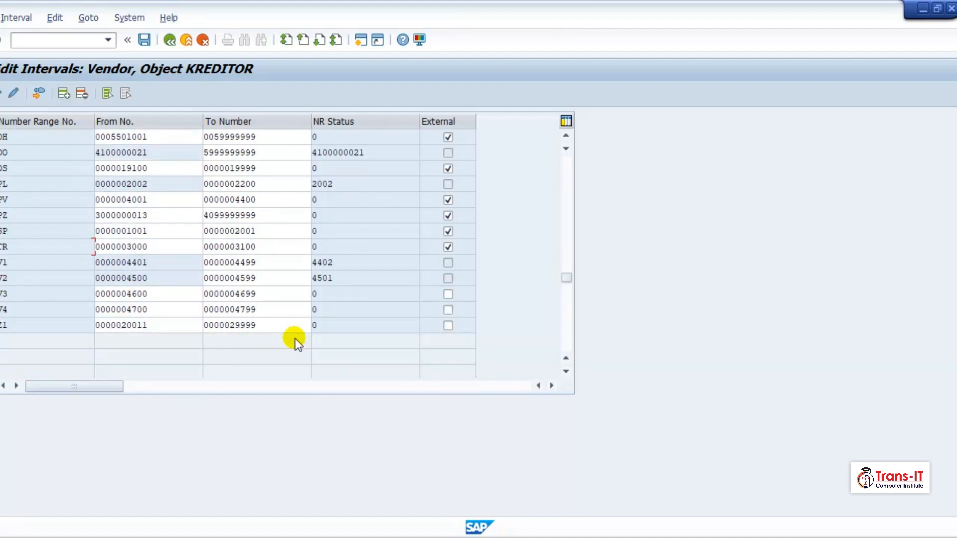
scroll(187, 222, up, 1)
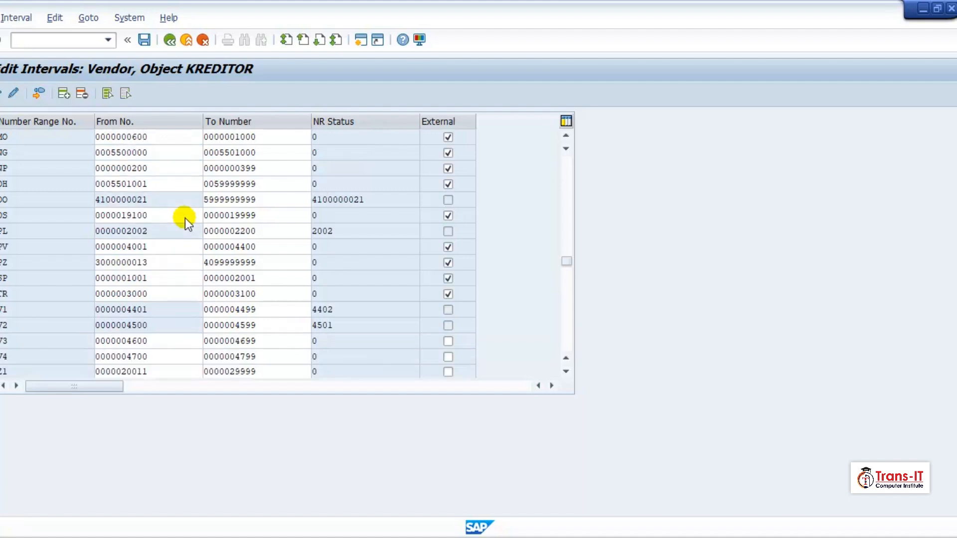
scroll(186, 217, up, 1)
scroll(186, 216, up, 2)
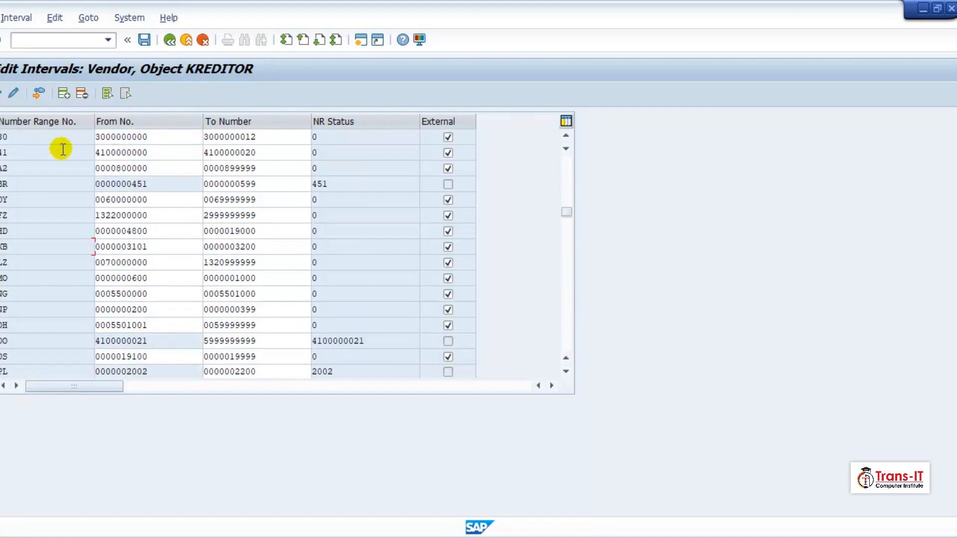
Insert a vendor number range interval Z2 running from 500000 to 500399.
click(63, 95)
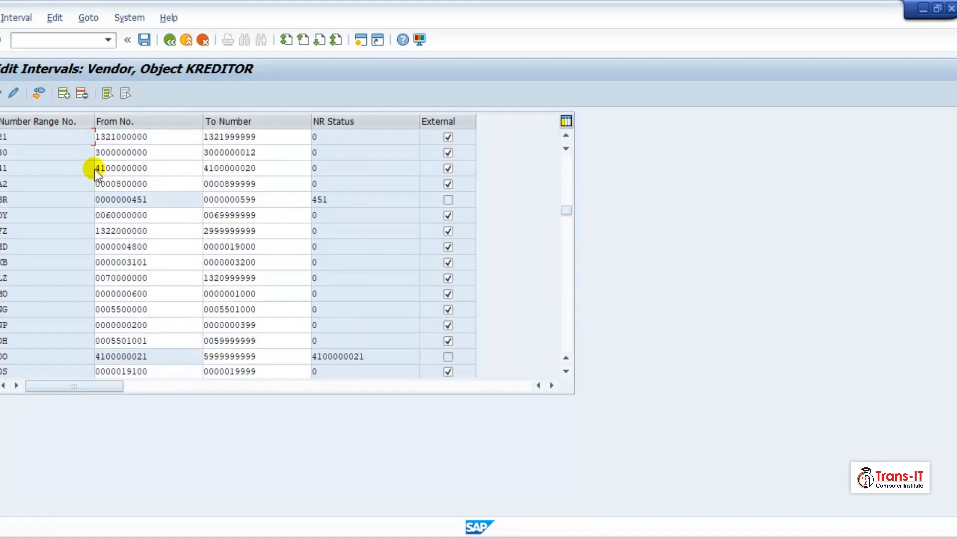
scroll(94, 170, up, 1)
drag(568, 193, 570, 152)
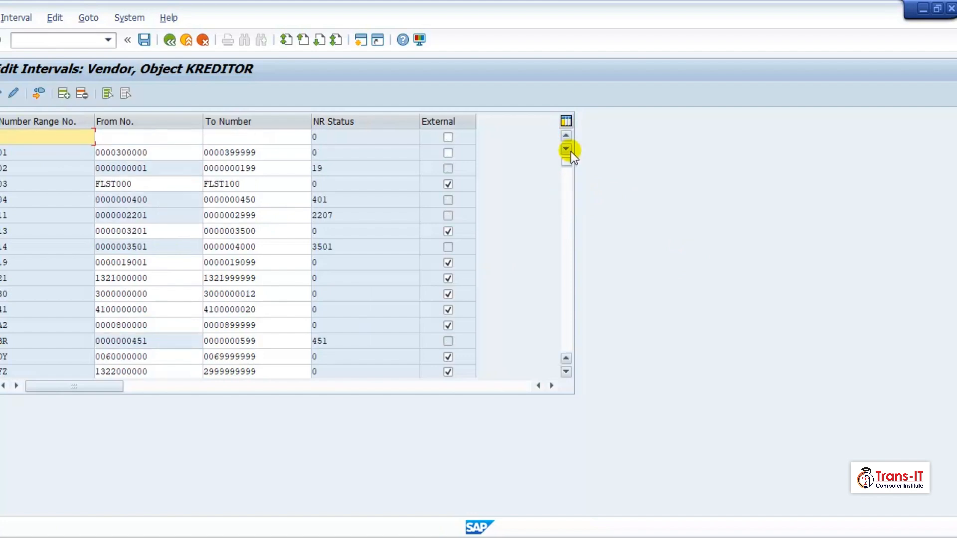
text(Z2)
key(BackSpace)
key(BackSpace)
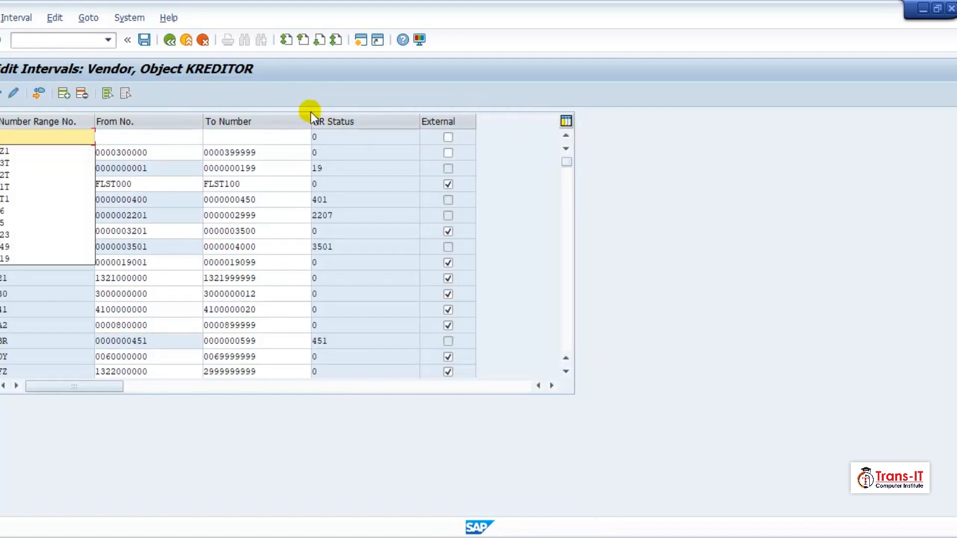
text(Z2)
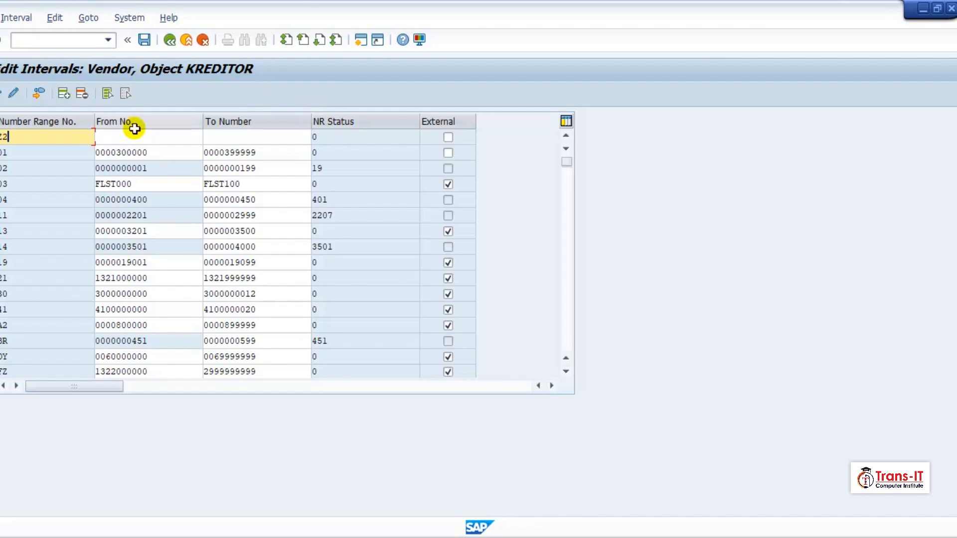
click(104, 136)
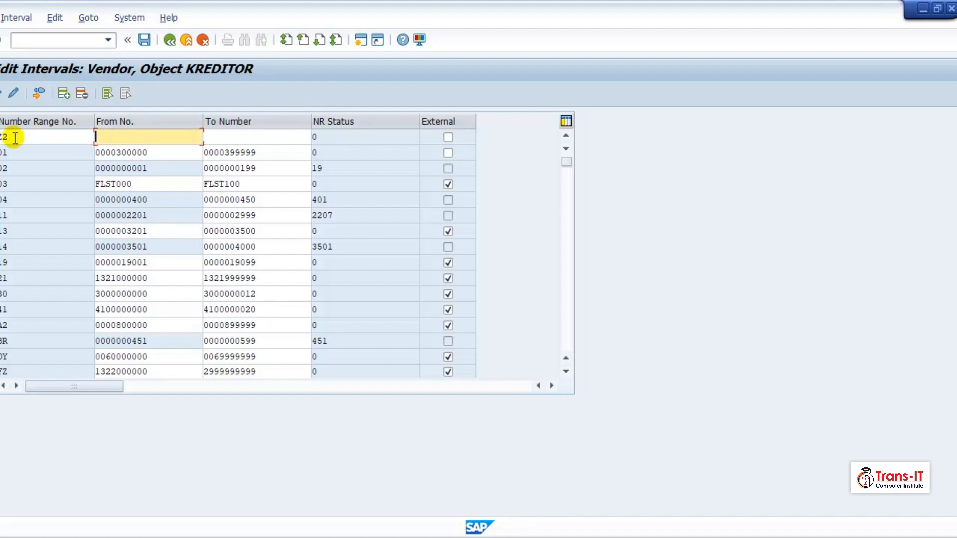
text(500)
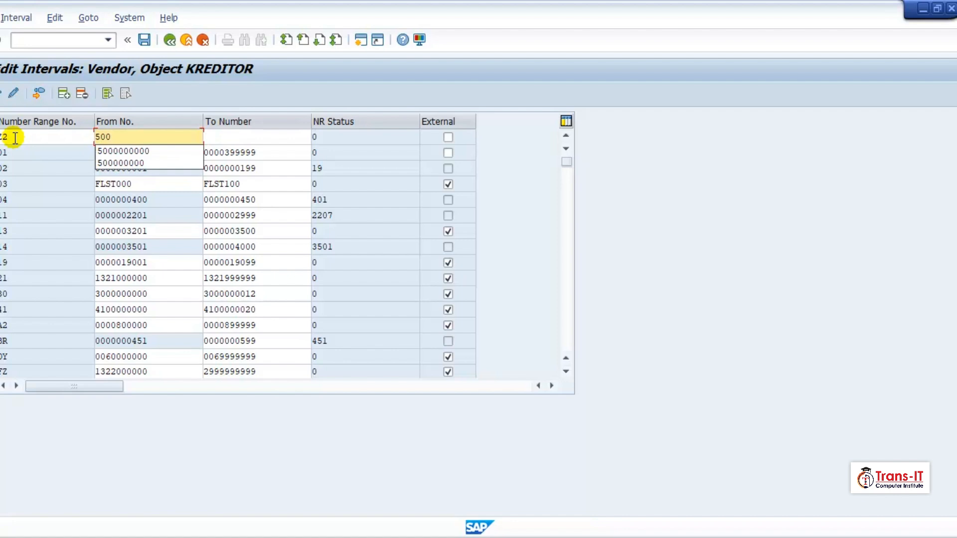
text(000)
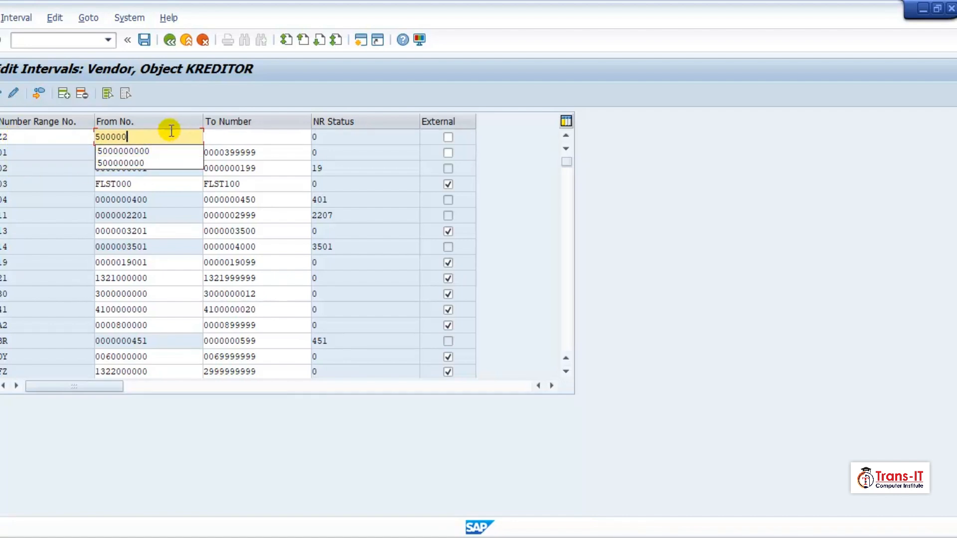
click(241, 139)
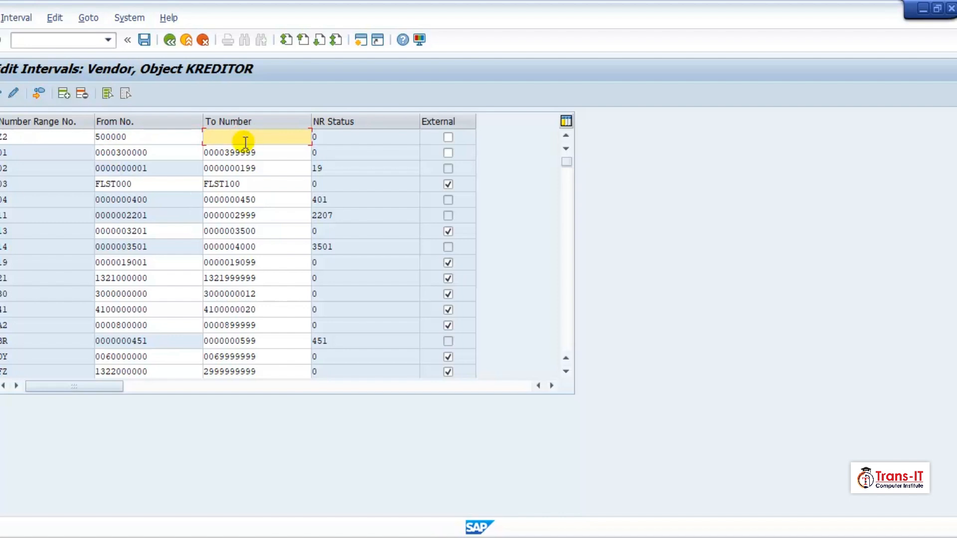
text(500399)
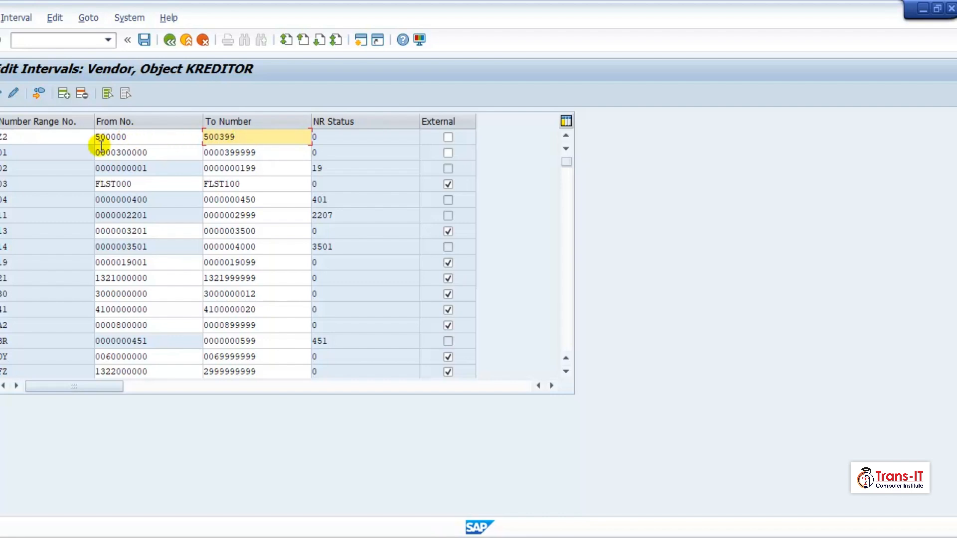
key(Return)
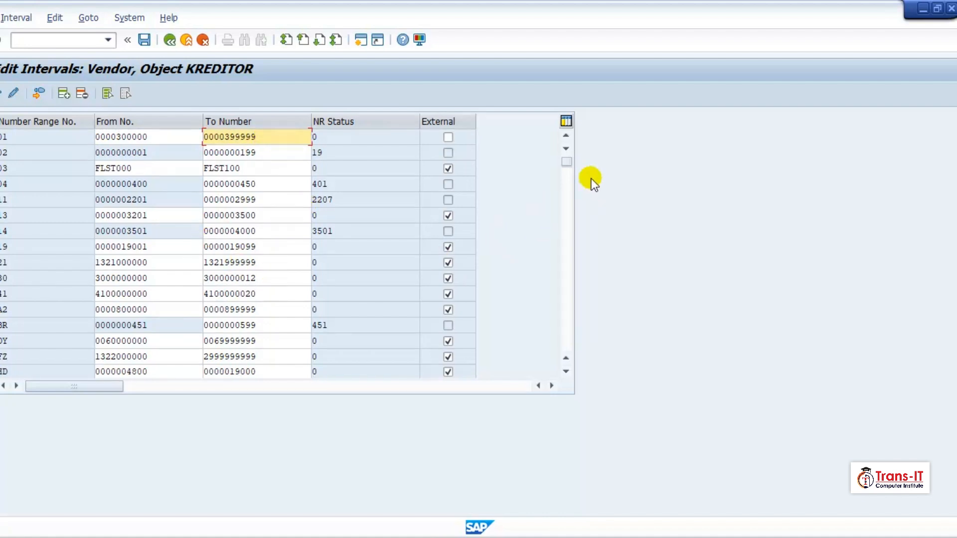
drag(567, 160, 566, 346)
scroll(63, 197, up, 1)
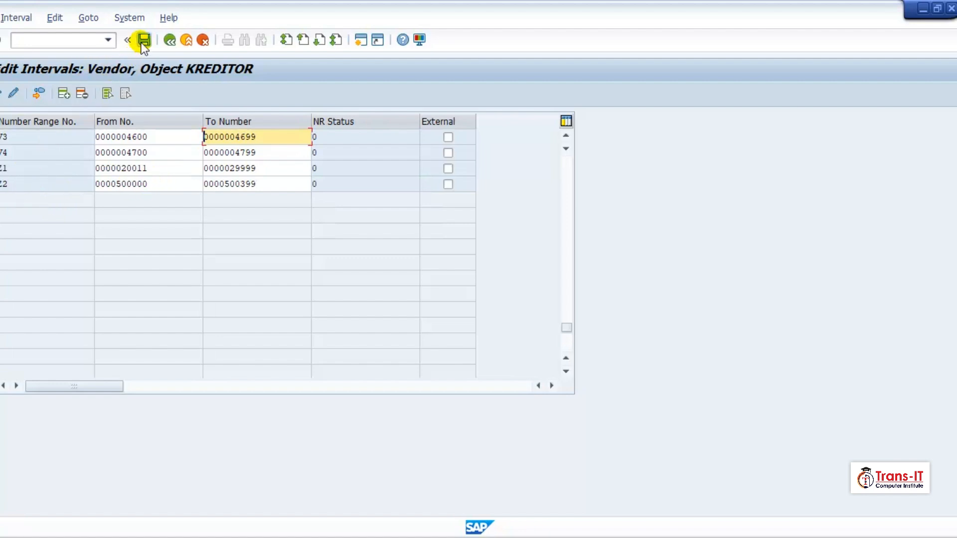
Insert a vendor number range interval Z3 running from AAAAAA to ZZZZZZ and mark it as external.
click(63, 93)
scroll(70, 165, up, 1)
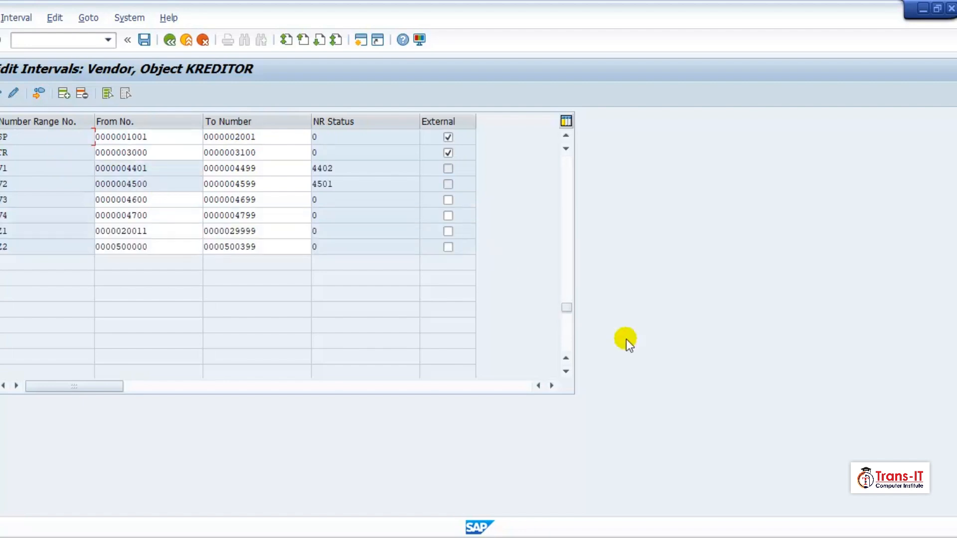
drag(567, 308, 370, 160)
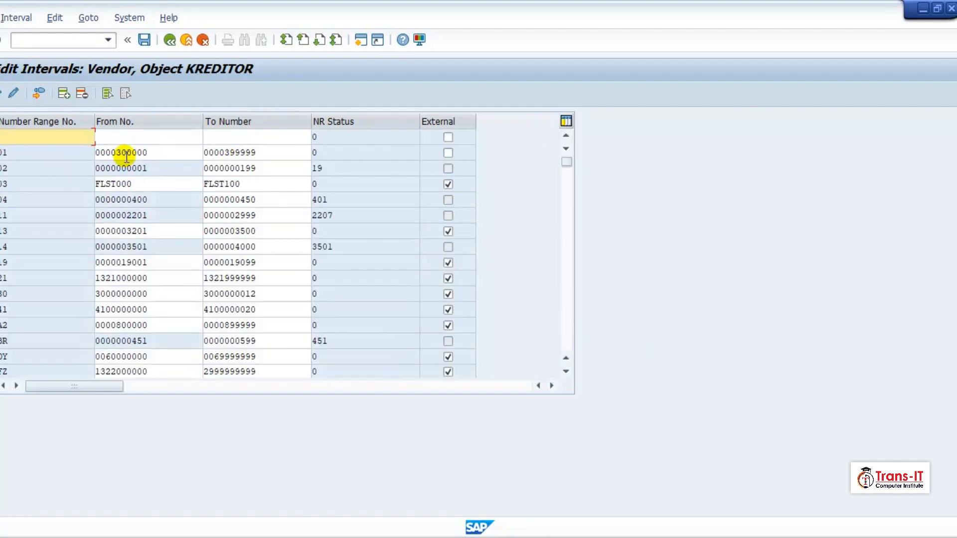
text(Z3)
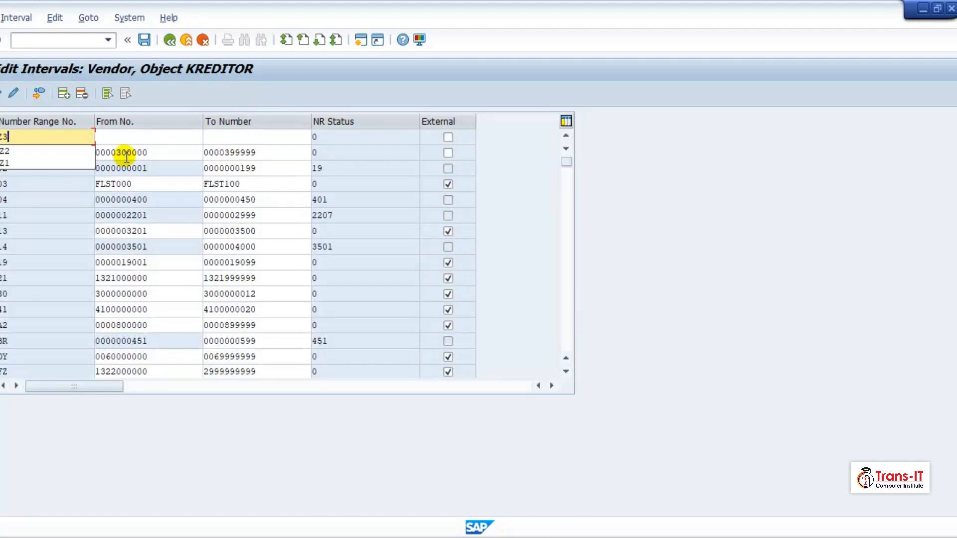
click(142, 135)
text(A)
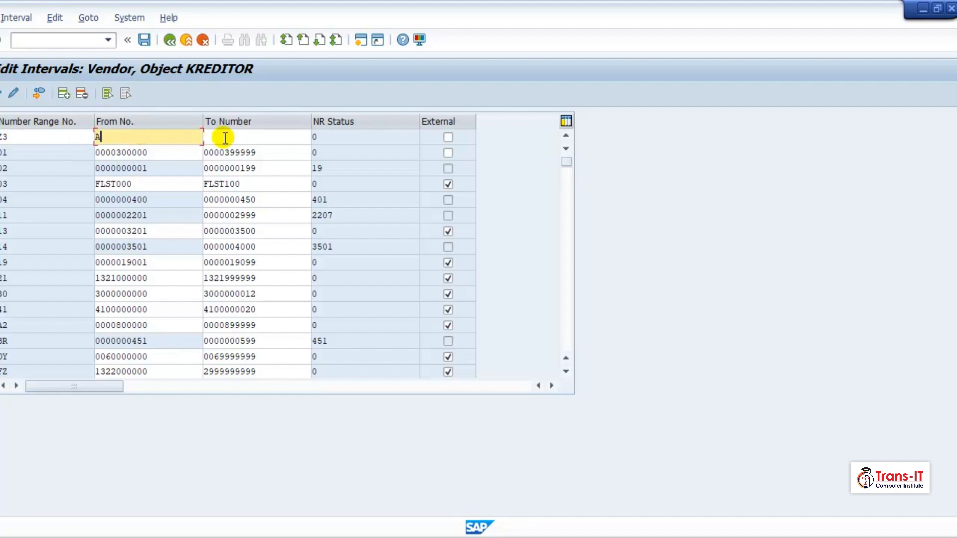
text(AAAAA)
click(241, 141)
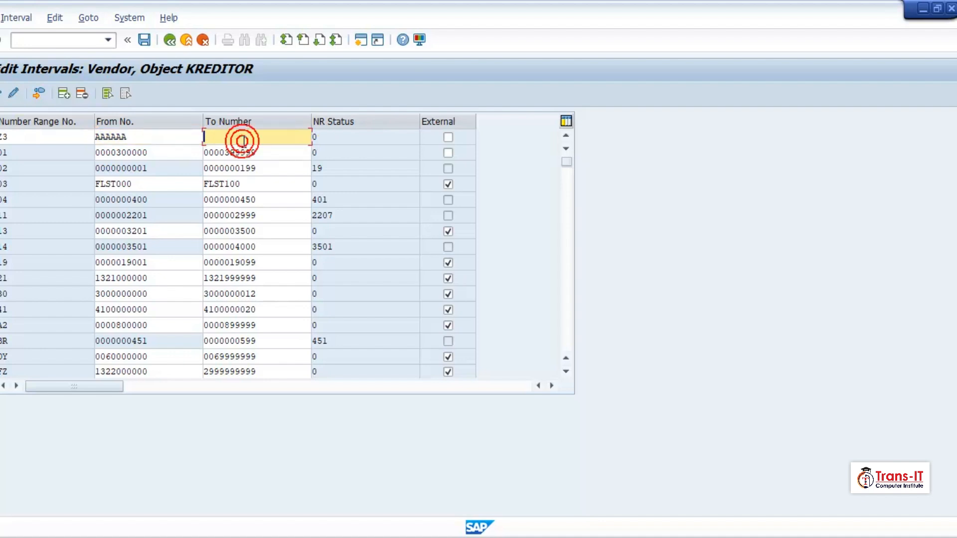
text(ZZZZZZ)
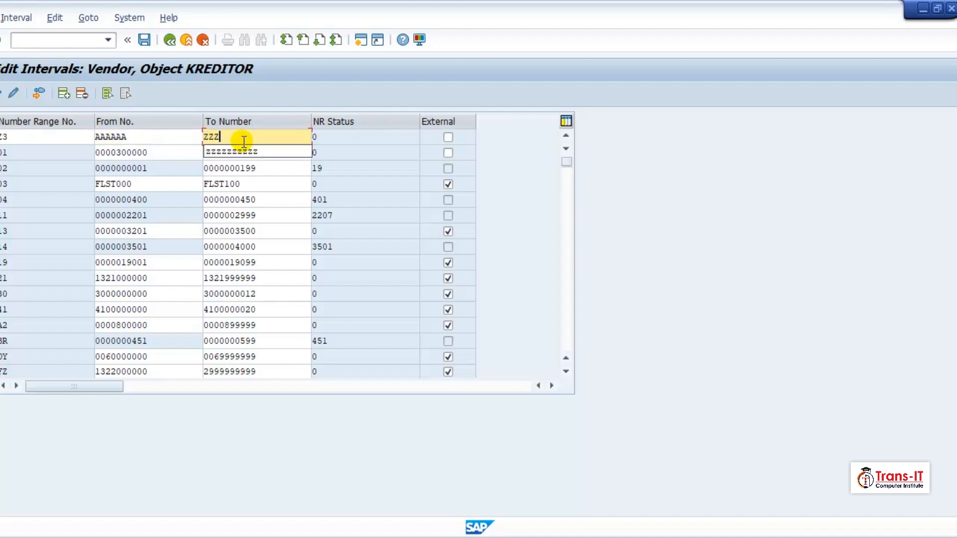
click(517, 162)
click(447, 139)
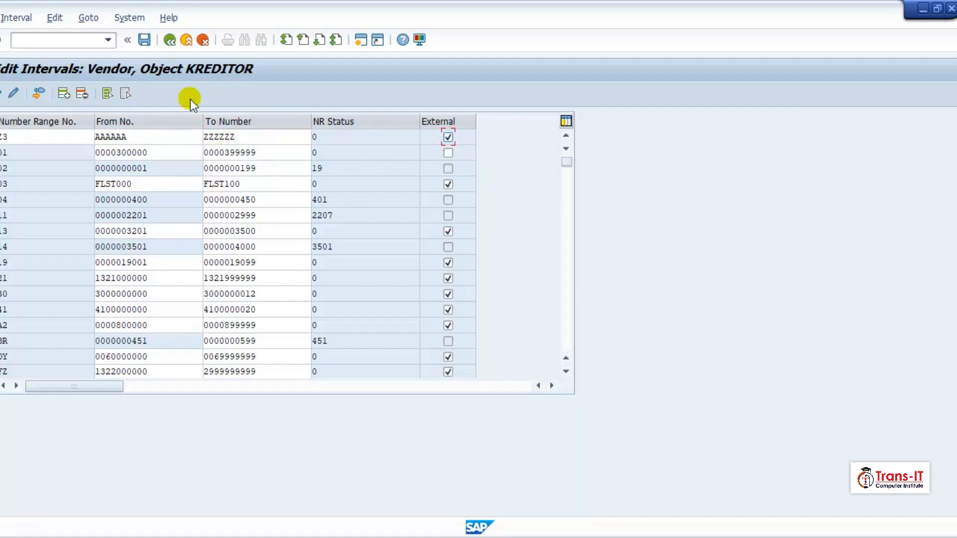
key(Return)
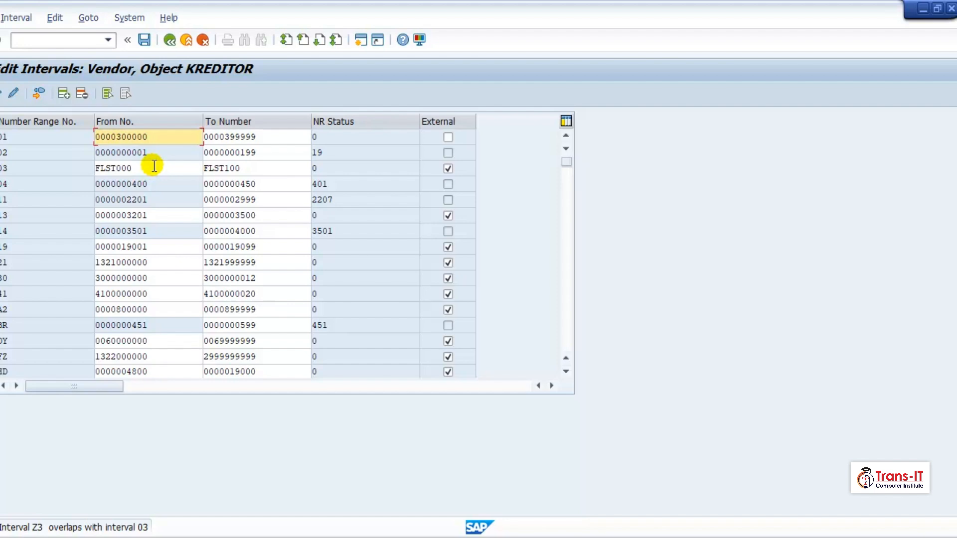
Delete number range interval 03, which runs from FLST000 to FLST100, from the vendor intervals.
click(3, 168)
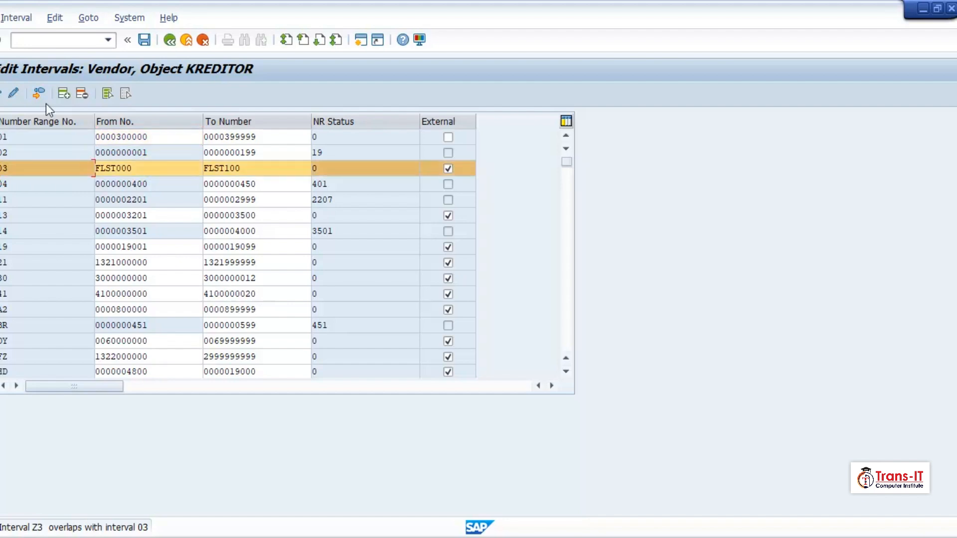
click(81, 93)
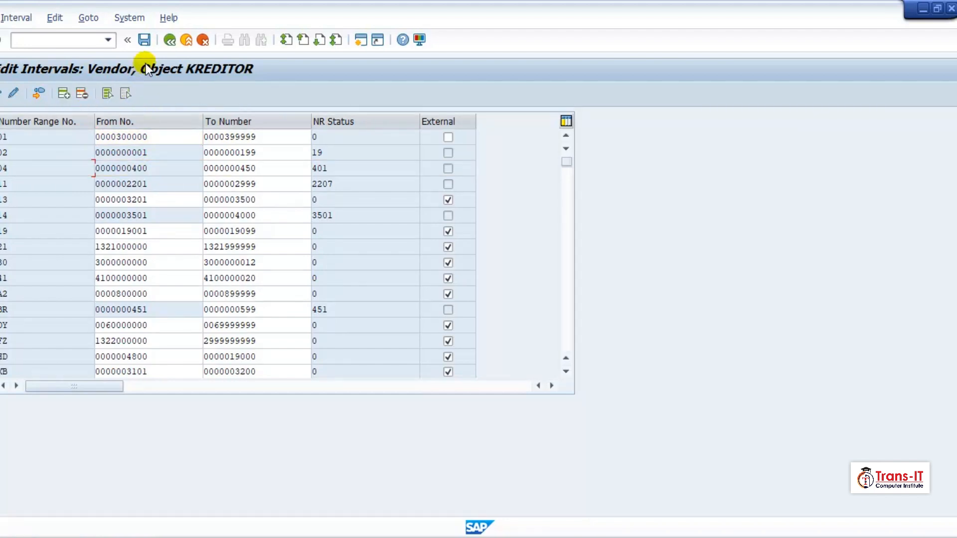
Select intervals Z1, Z2 and Z3, save the vendor intervals and accept the number range transport information.
drag(567, 169, 566, 348)
scroll(181, 193, up, 1)
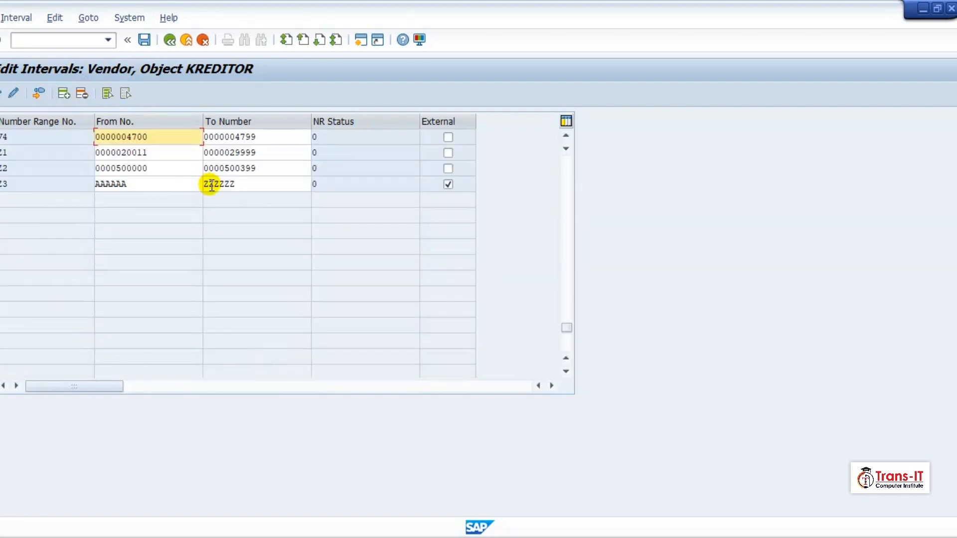
click(1, 152)
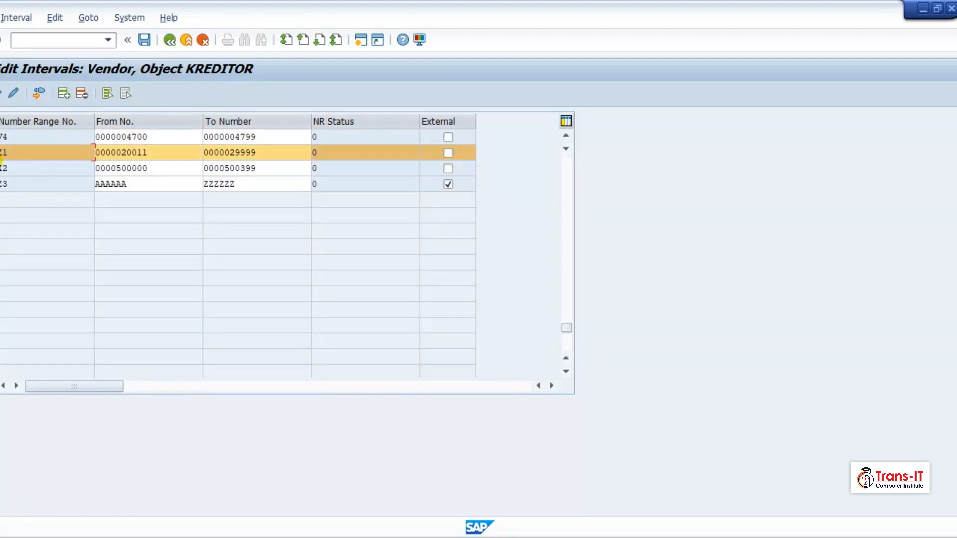
click(1, 168)
click(1, 184)
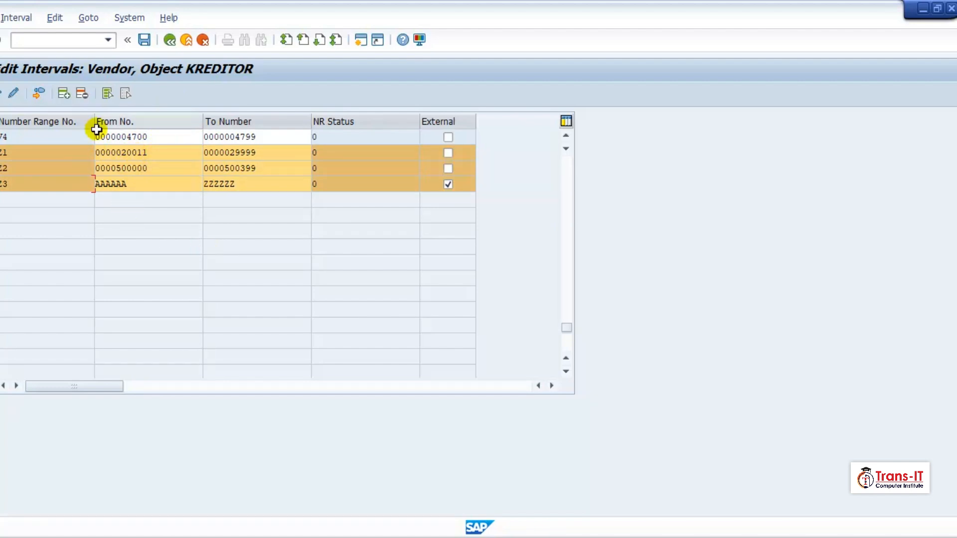
click(145, 40)
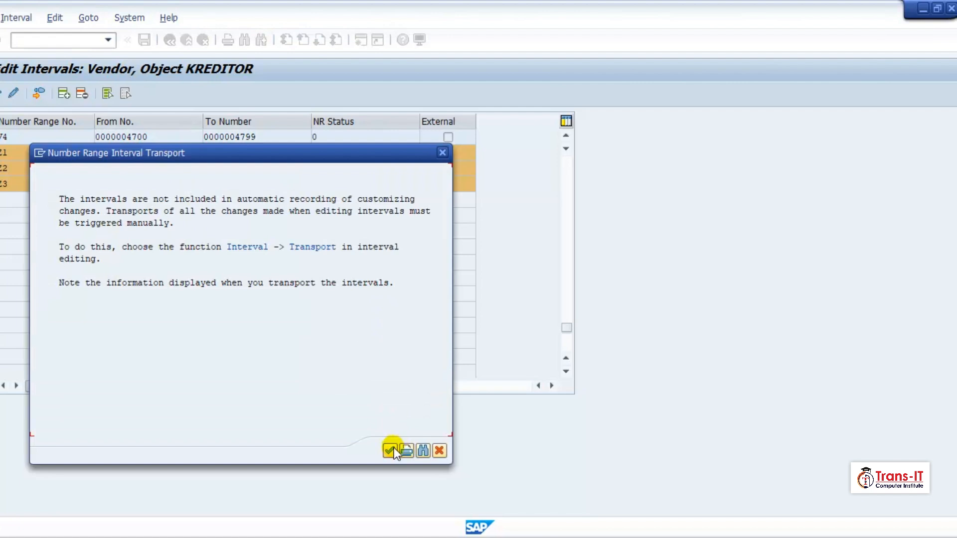
click(391, 451)
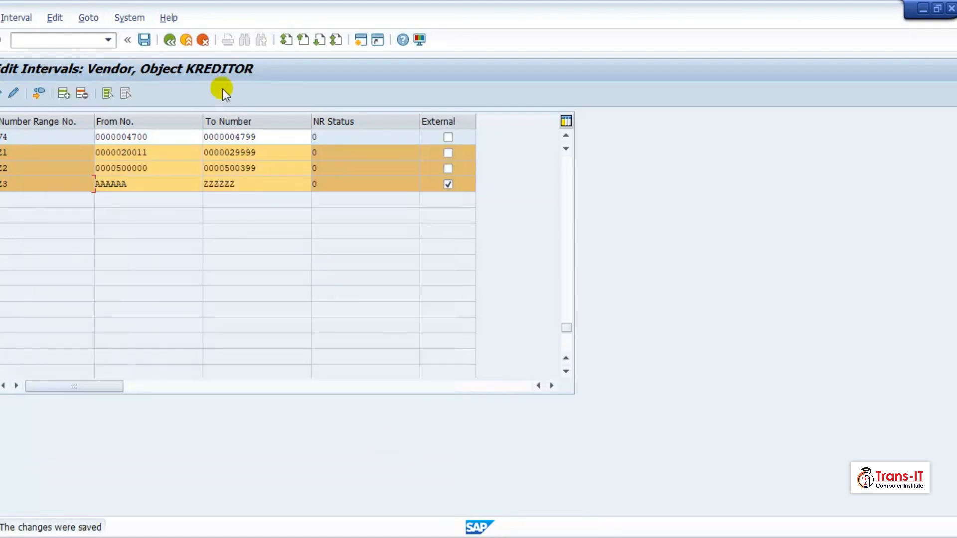
Return to the implementation guide and open the activity Assign Number Ranges to Vendor Account Groups.
click(165, 41)
click(166, 41)
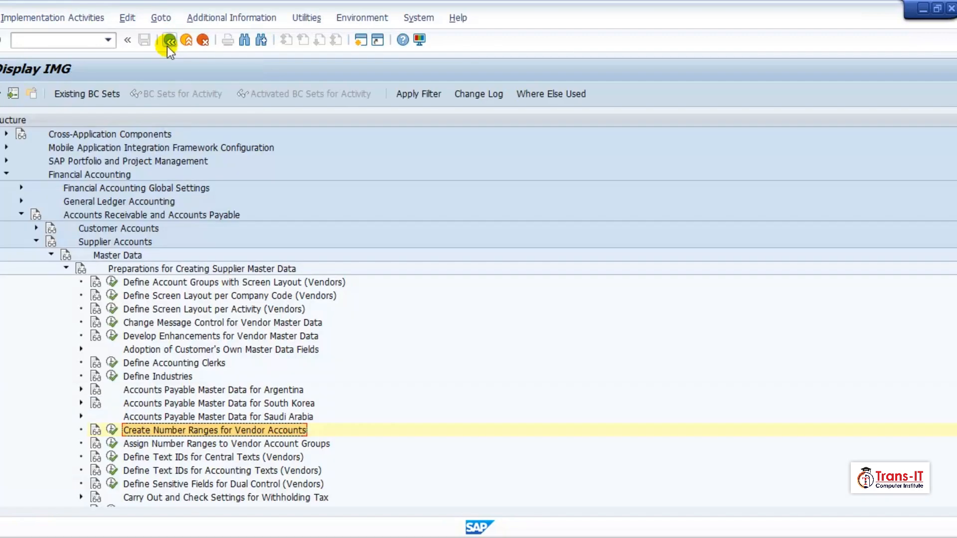
click(112, 445)
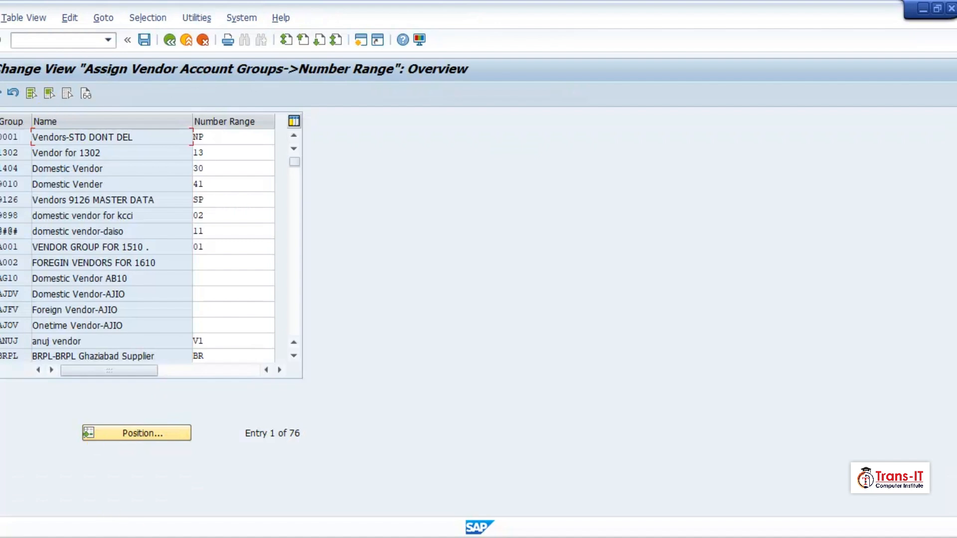
Position the account group list at the entries beginning with ZT.
click(137, 433)
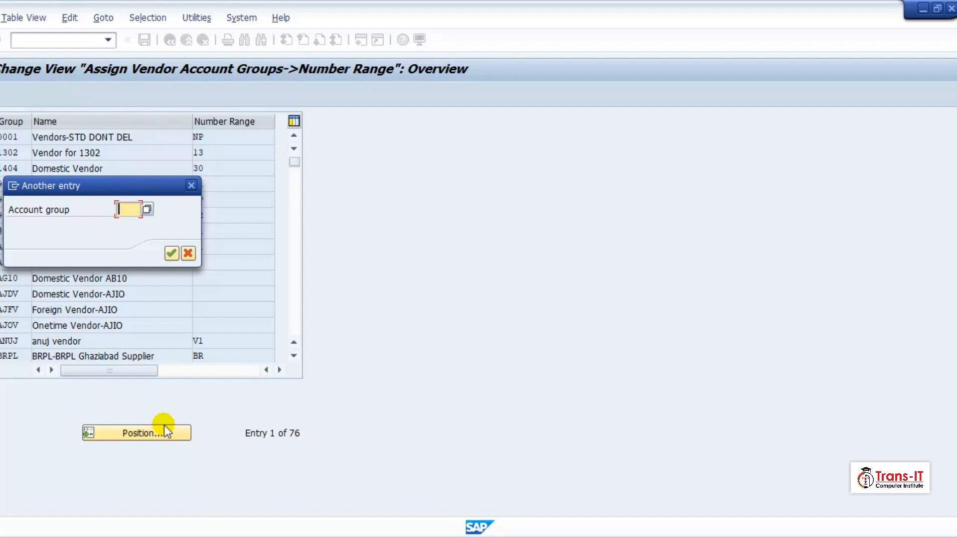
text(Zt)
key(Return)
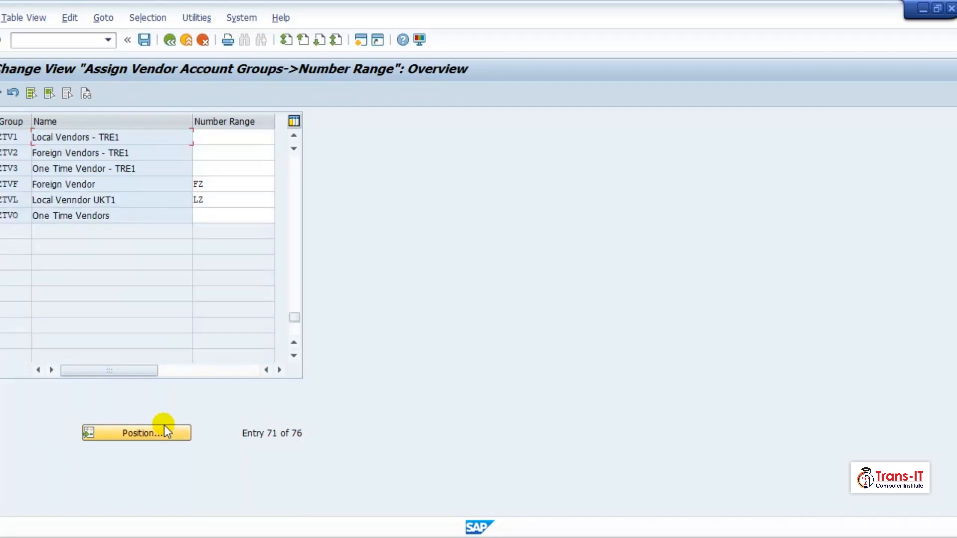
Assign number range Z1 to account group ZTV1, Z2 to ZTV2 and Z3 to ZTV3.
click(240, 135)
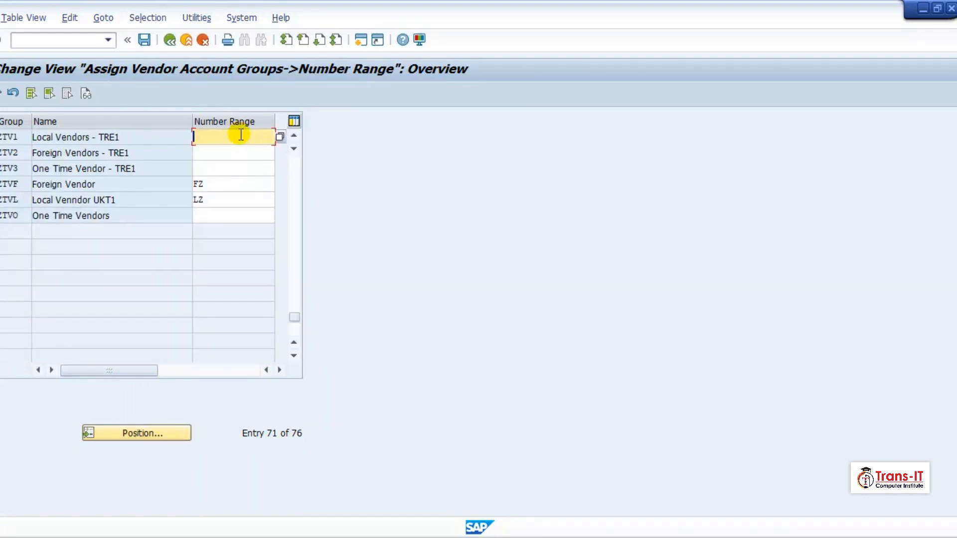
text(Z1)
click(239, 155)
text(Z2)
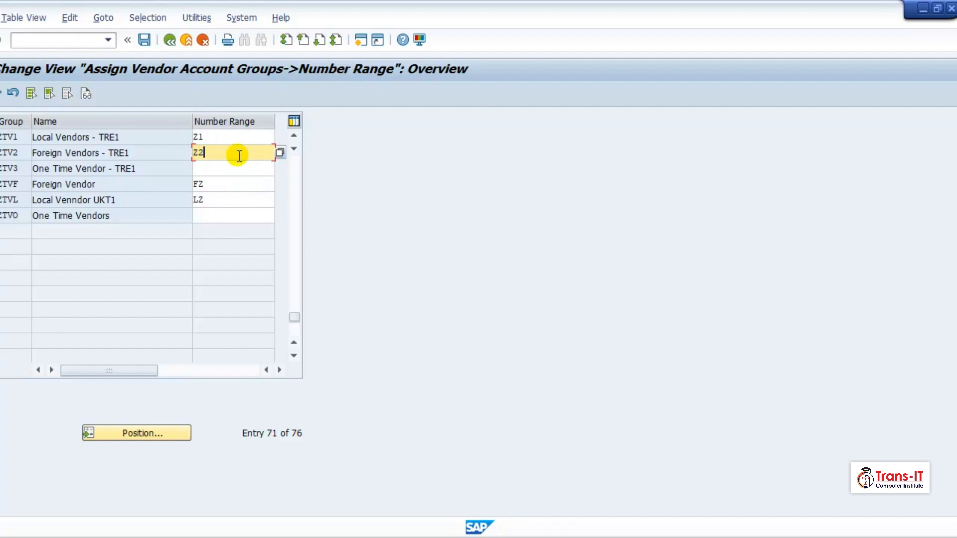
click(238, 168)
text(Z3)
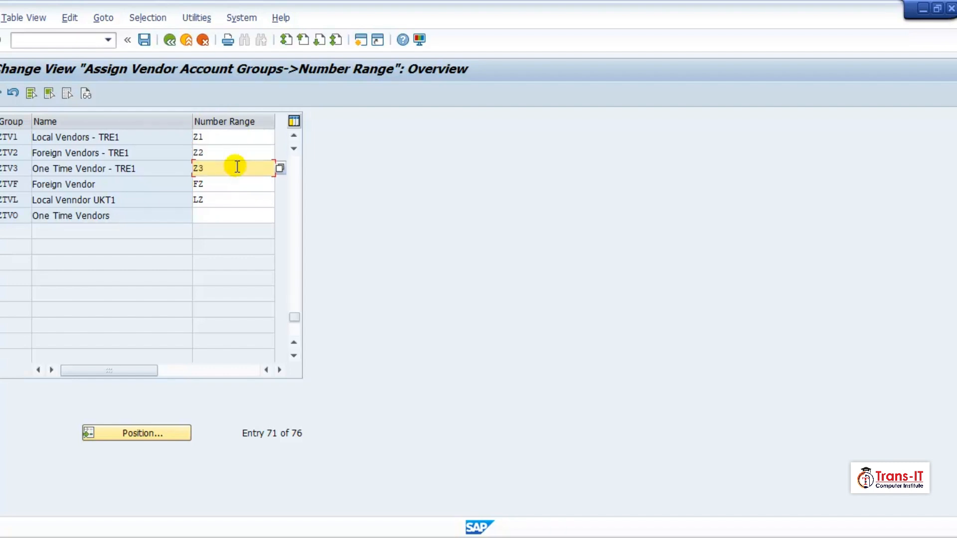
Save the assignments in a new customizing request described as "TRE1: Assign Number Ranges to Vendor Account Group".
click(144, 40)
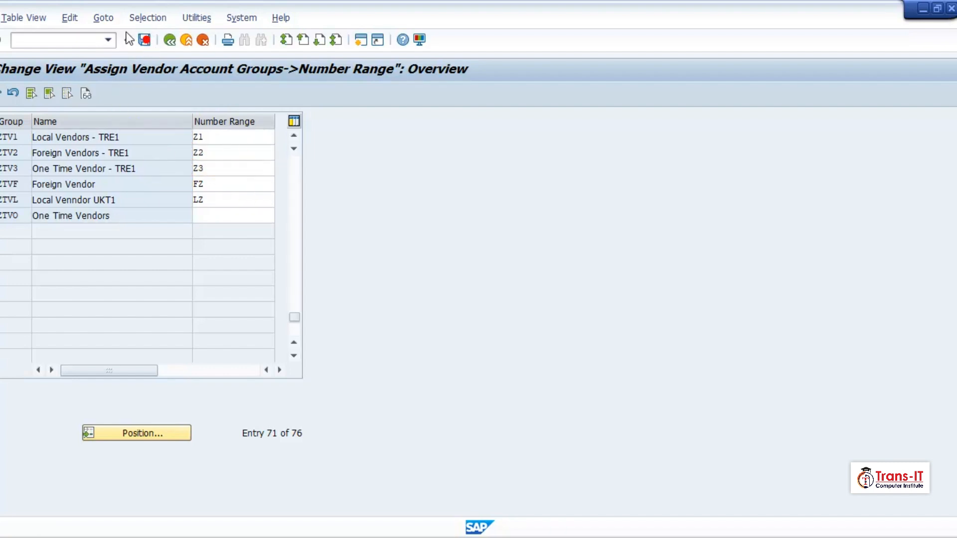
click(258, 250)
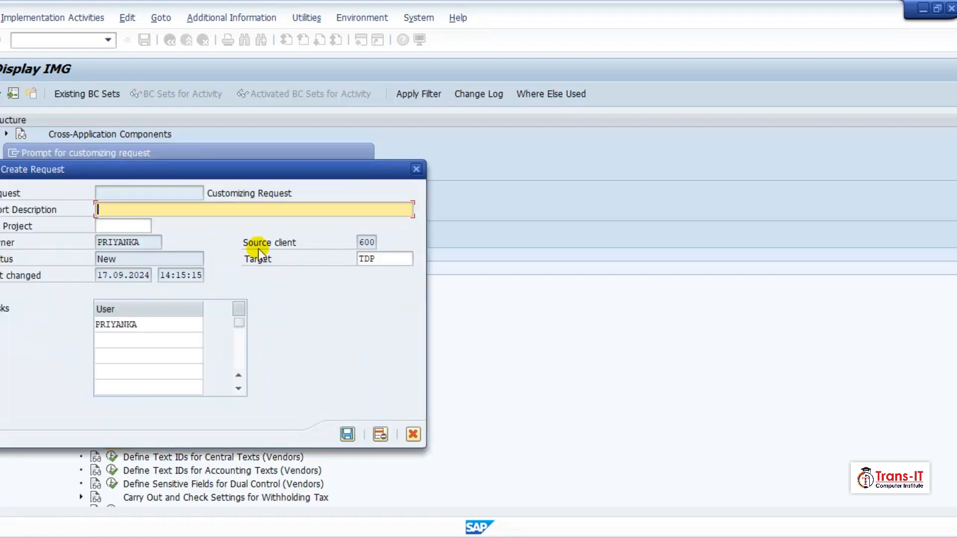
text(TRE1: Assign Number R)
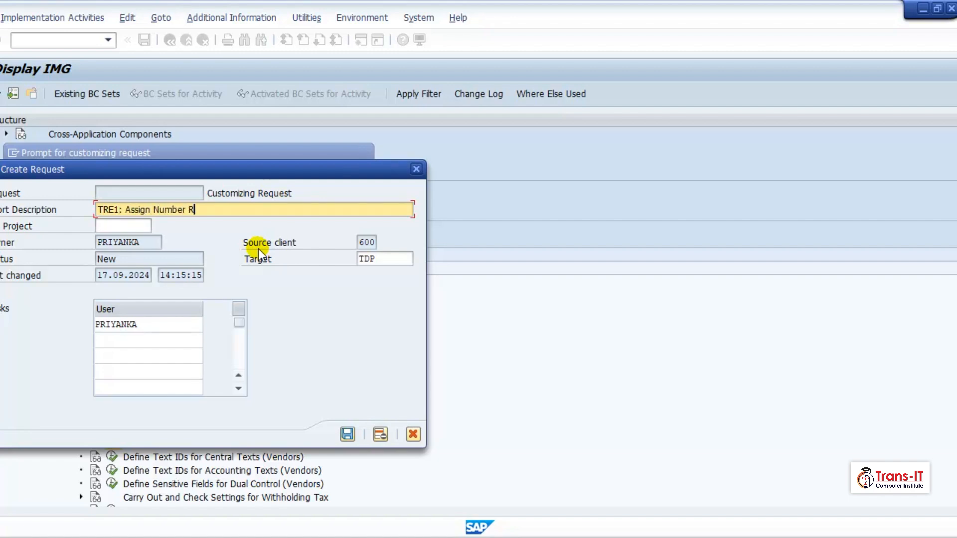
text(anges to Vendor Account)
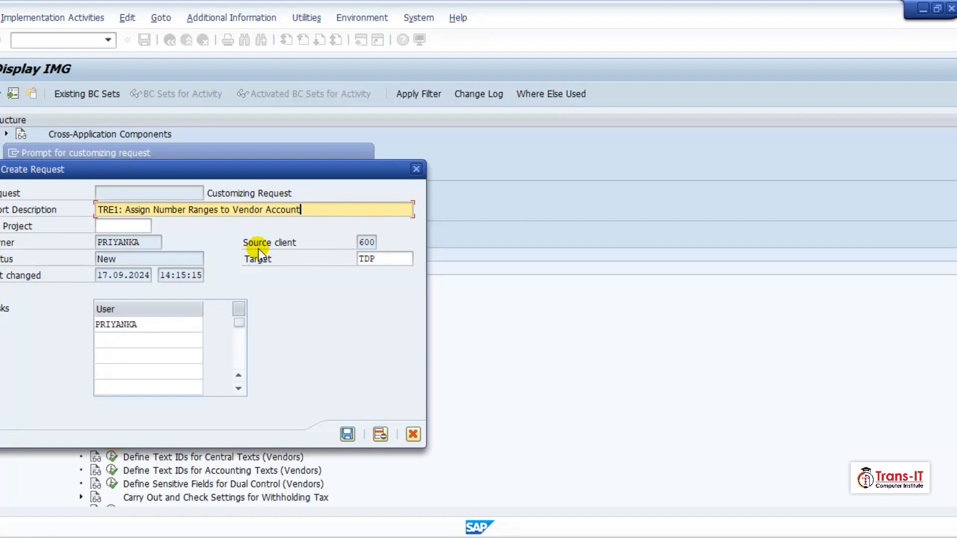
text( Group)
click(348, 434)
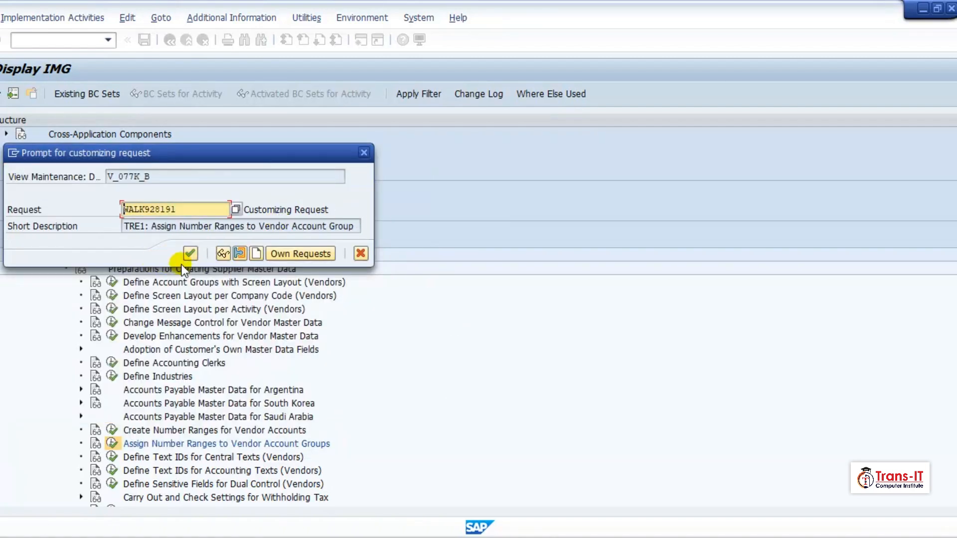
click(188, 255)
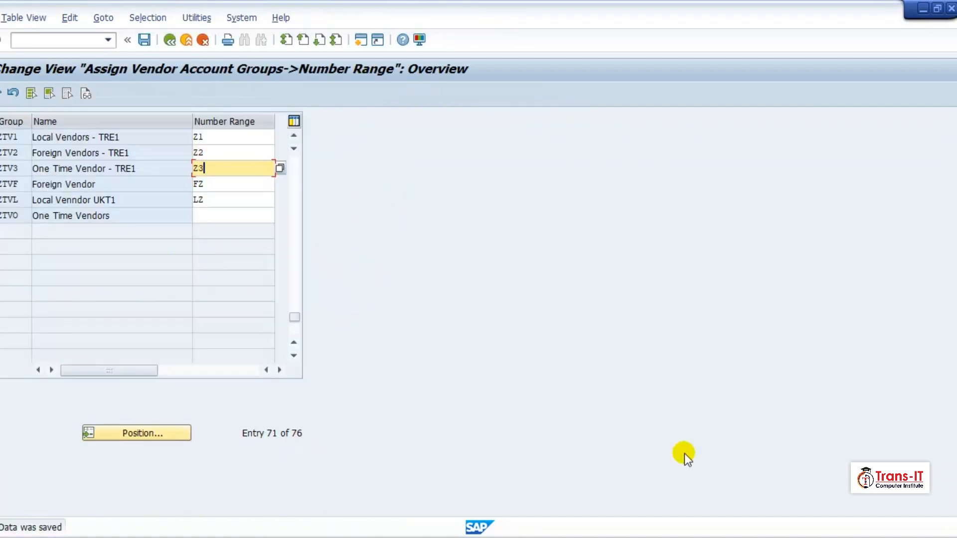